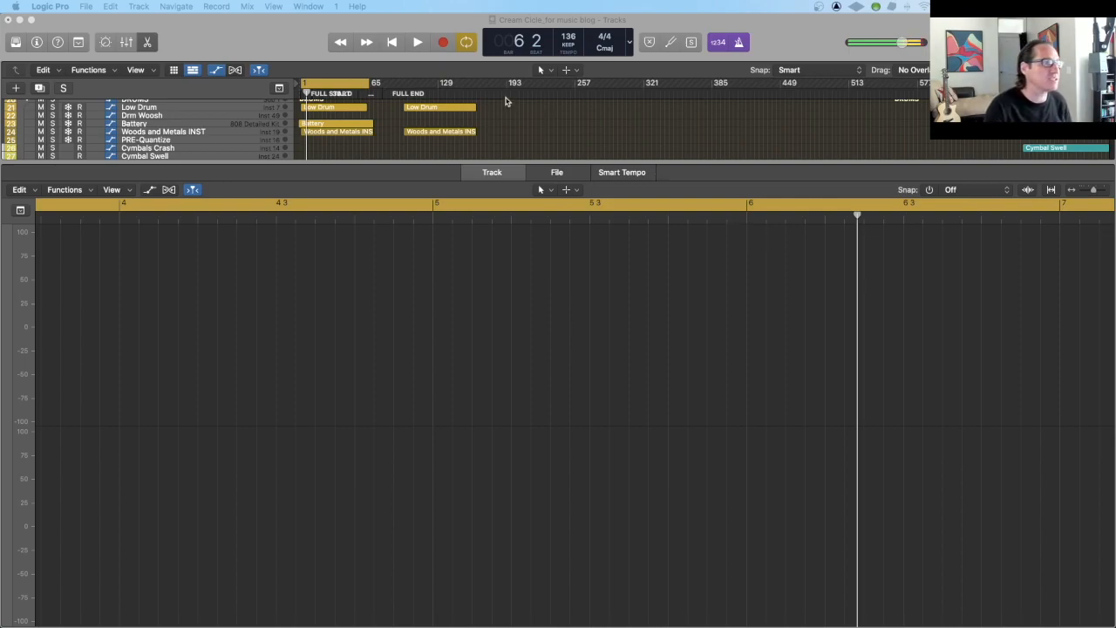
# Step: Move the cycle range over the FULL END section and show more bars of its Low Drum region in the Piano Roll
pyautogui.moveTo(344, 88); pyautogui.dragTo(443, 83)
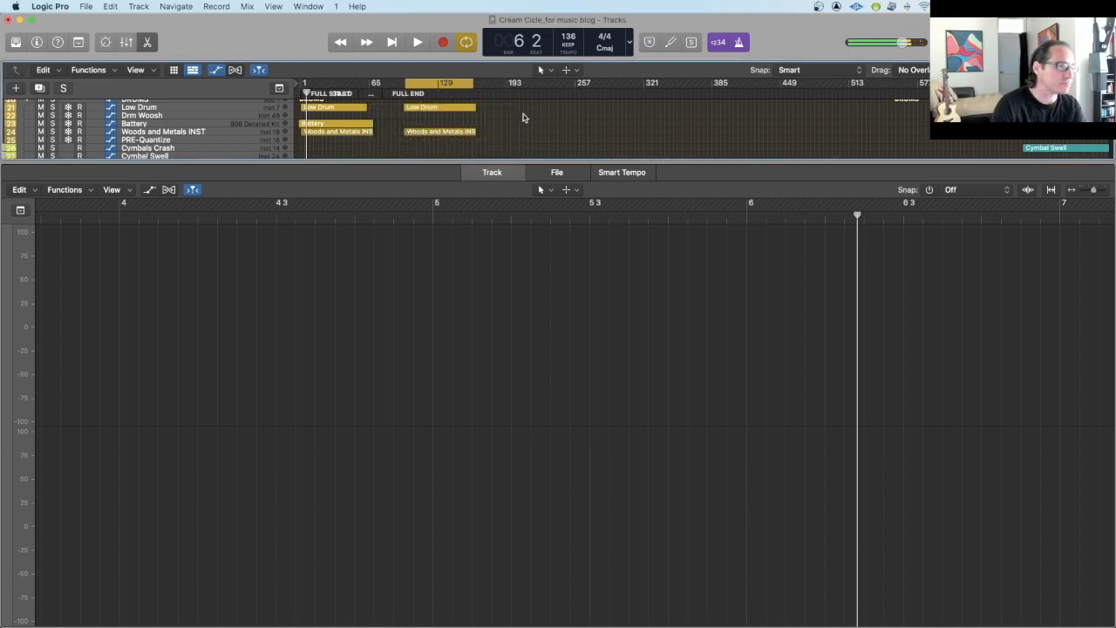
pyautogui.click(422, 108)
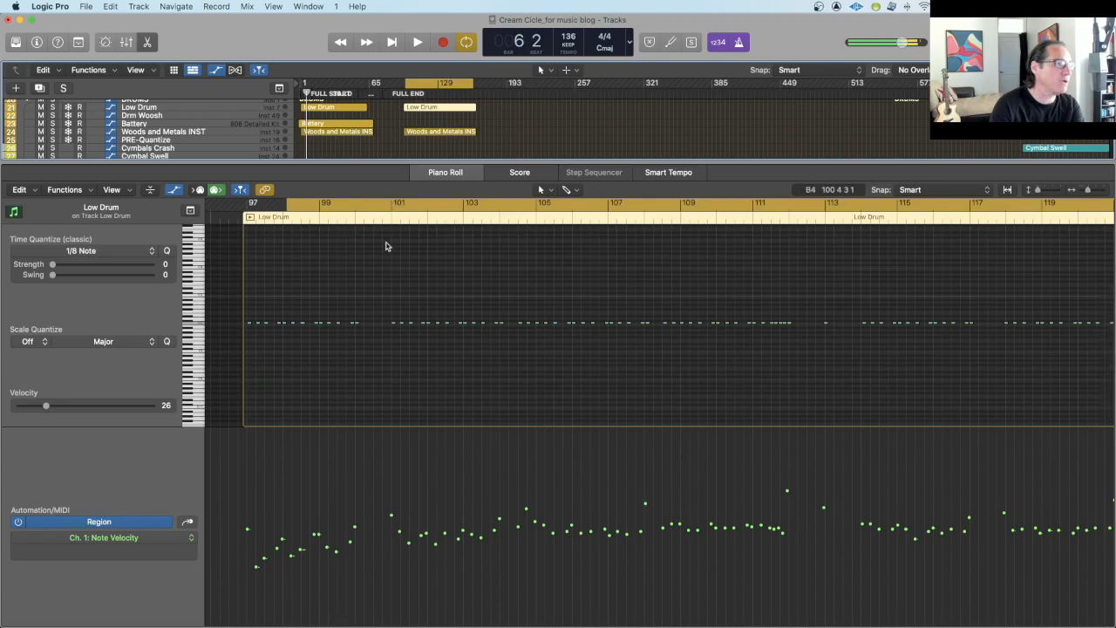
pyautogui.moveTo(393, 205); pyautogui.dragTo(351, 206)
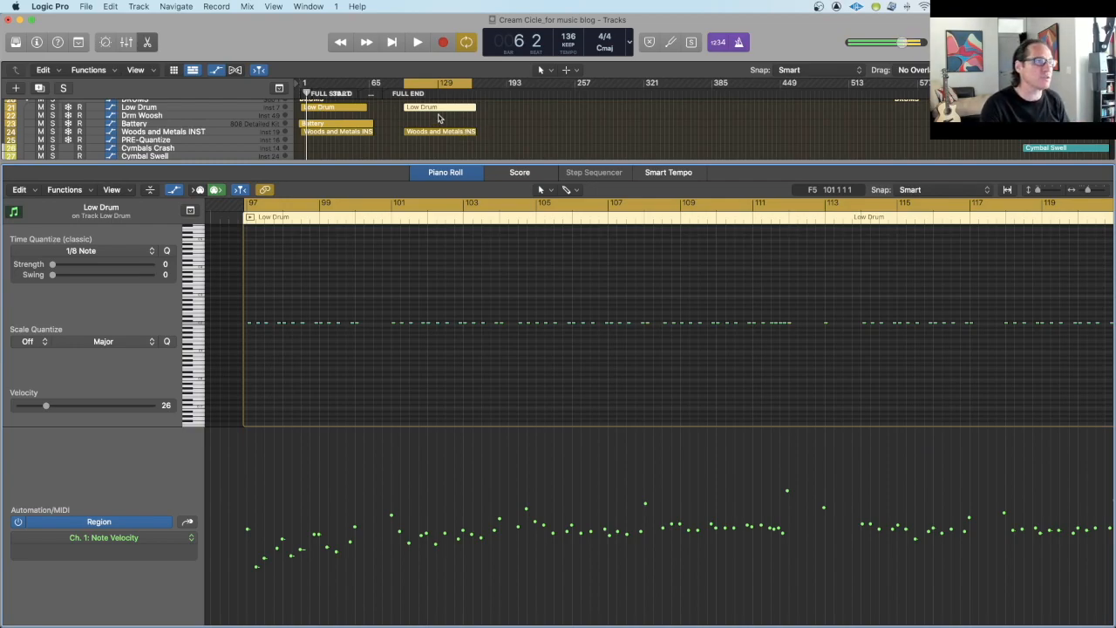
pyautogui.click(442, 111)
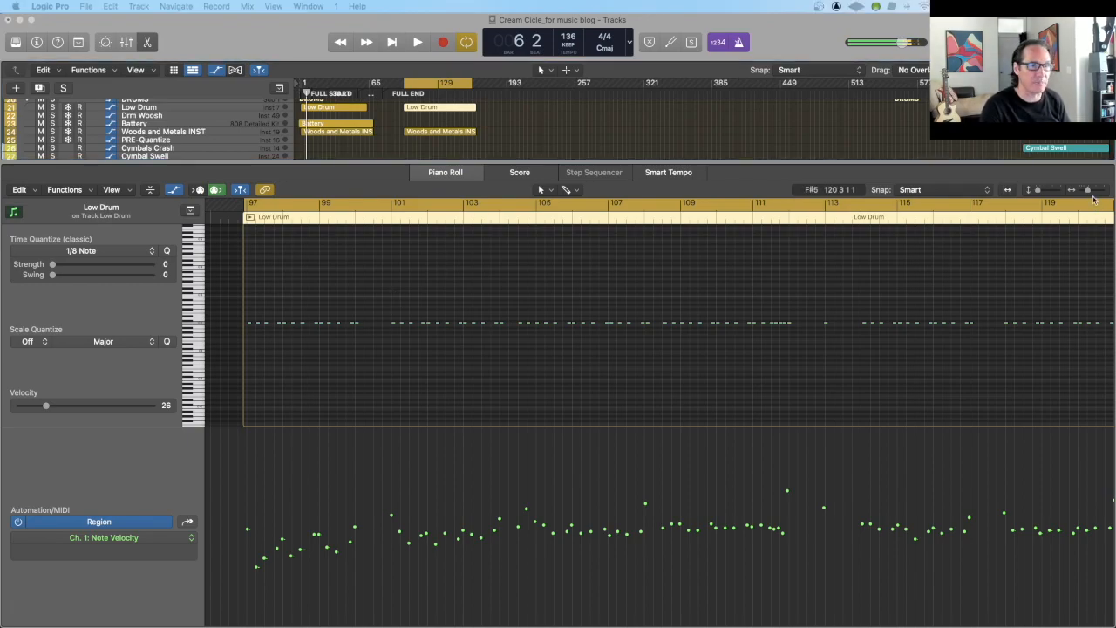
pyautogui.moveTo(1089, 190); pyautogui.dragTo(1088, 196)
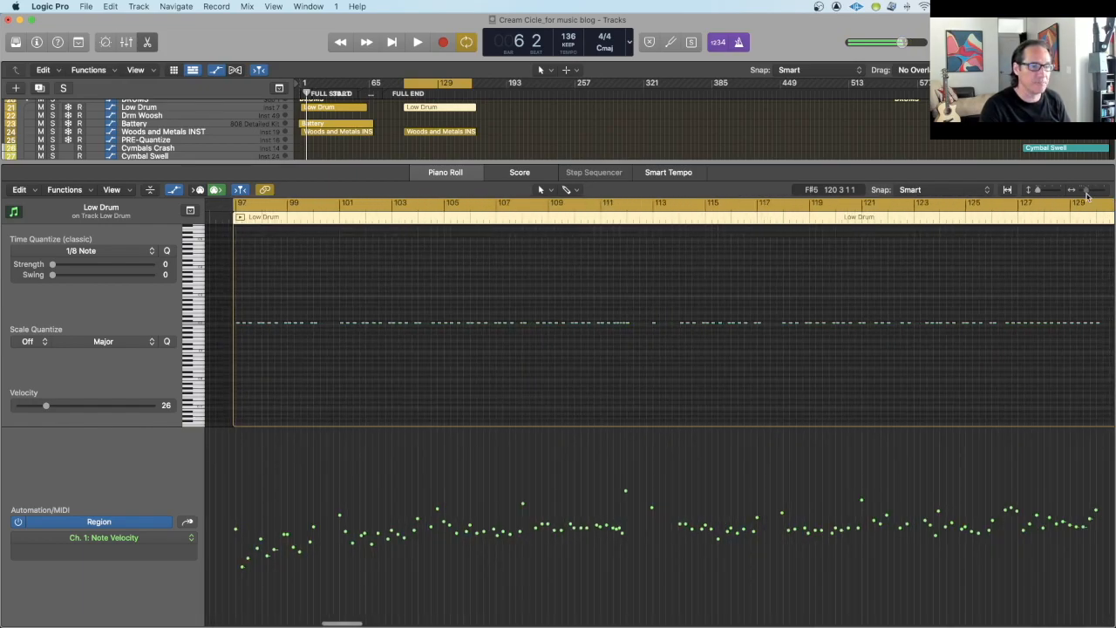
# Step: Show the Woods and Metals INST region of the FULL END section in the Piano Roll and play back the passage
pyautogui.click(458, 133)
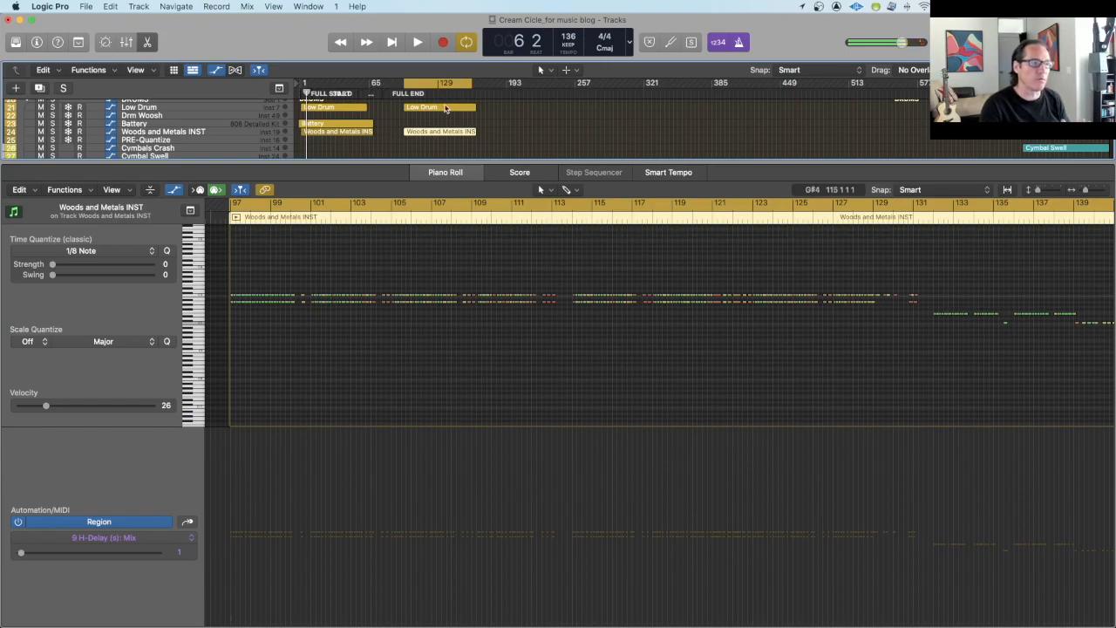
pyautogui.moveTo(1084, 190); pyautogui.dragTo(1099, 194)
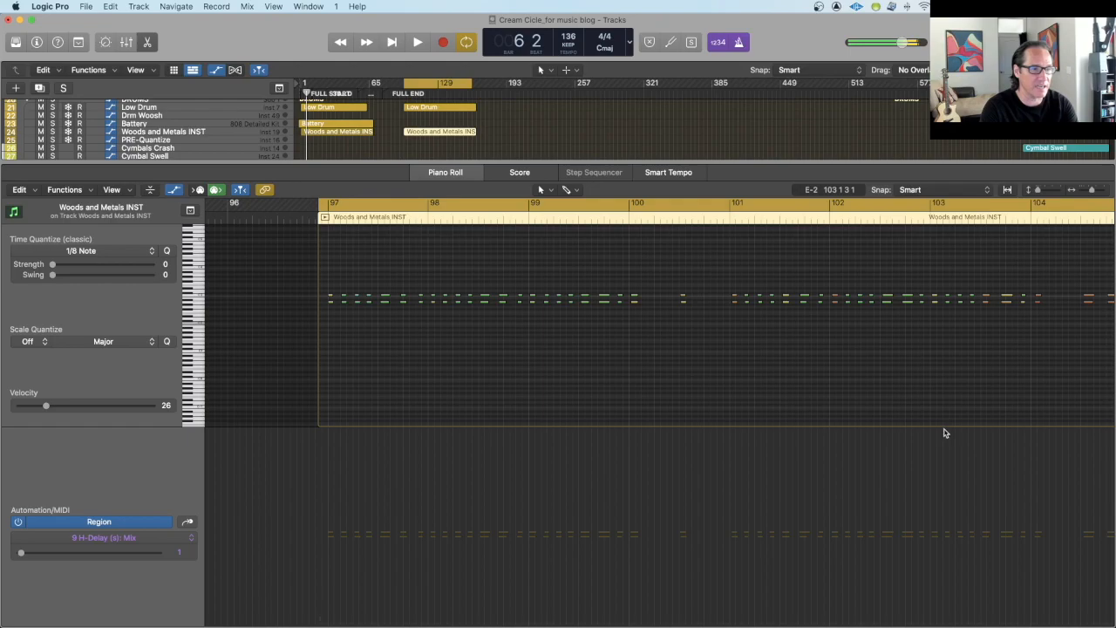
pyautogui.moveTo(944, 427); pyautogui.dragTo(944, 445)
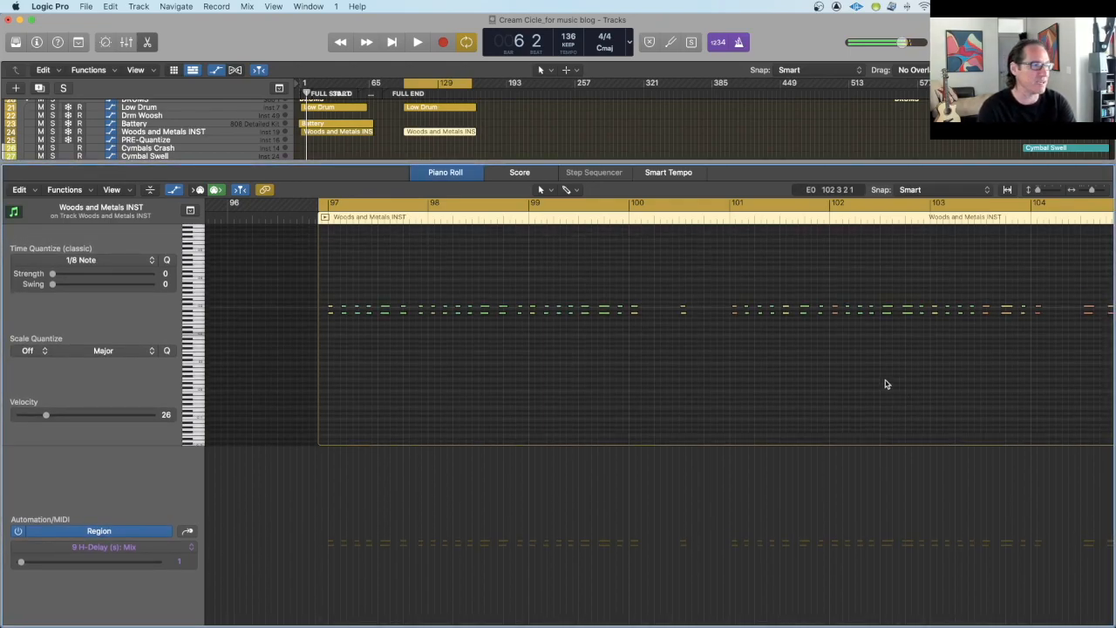
pyautogui.press('space')
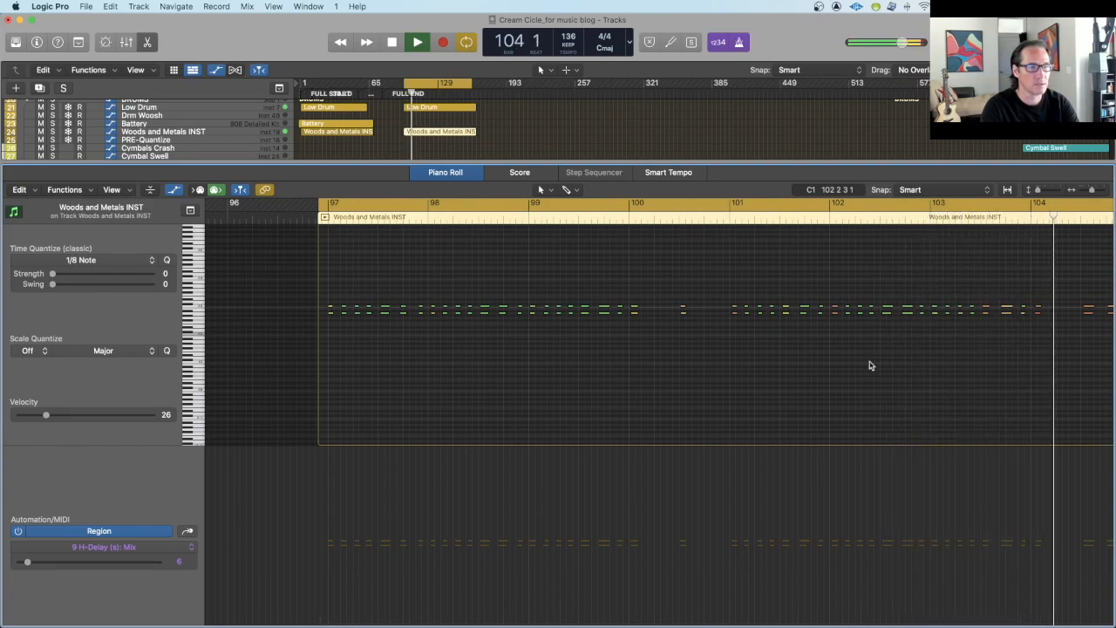
pyautogui.press('space')
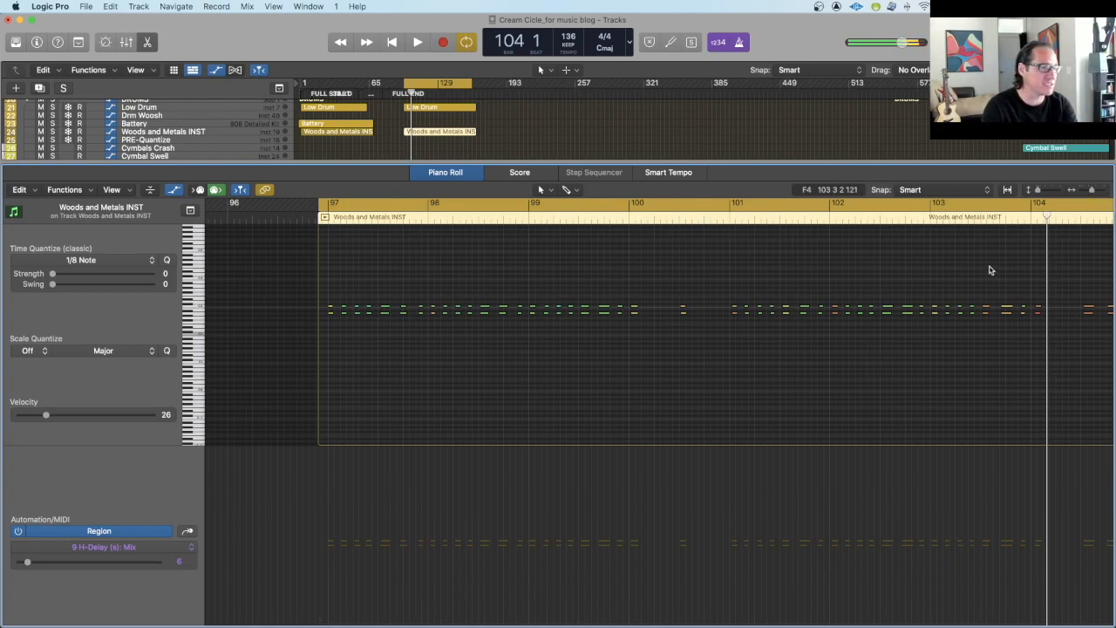
# Step: Examine how the Woods and Metals INST notes between bars 97 and 103 sit against the grid lines
pyautogui.moveTo(1094, 190); pyautogui.dragTo(1101, 190)
pyautogui.moveTo(775, 444); pyautogui.dragTo(777, 499)
pyautogui.hscroll(-10, 685, 421)
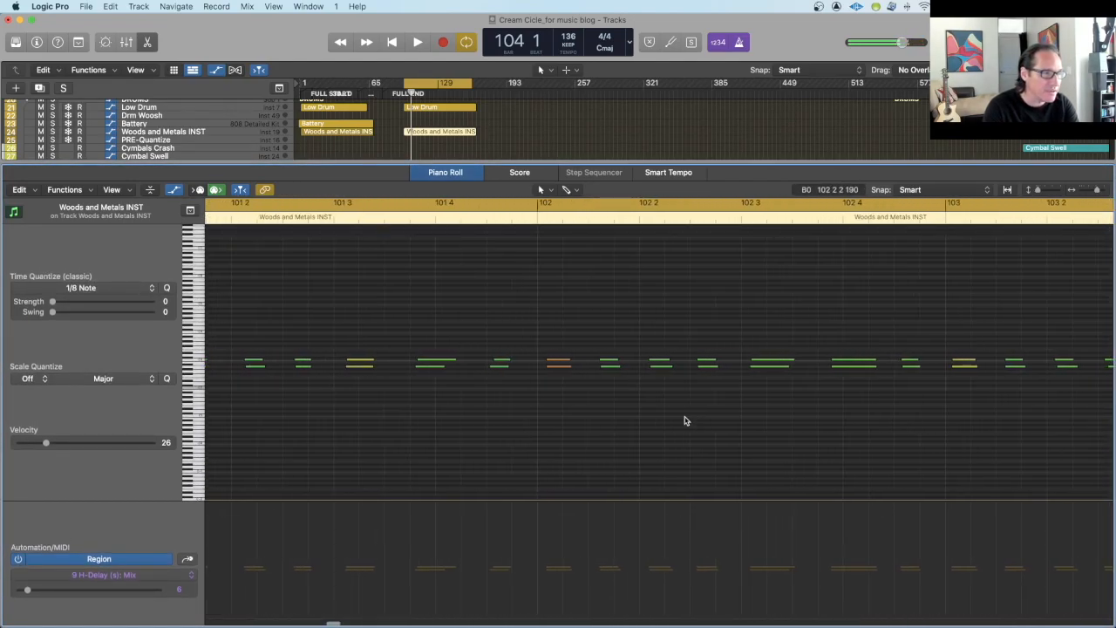
pyautogui.hscroll(-1, 684, 421)
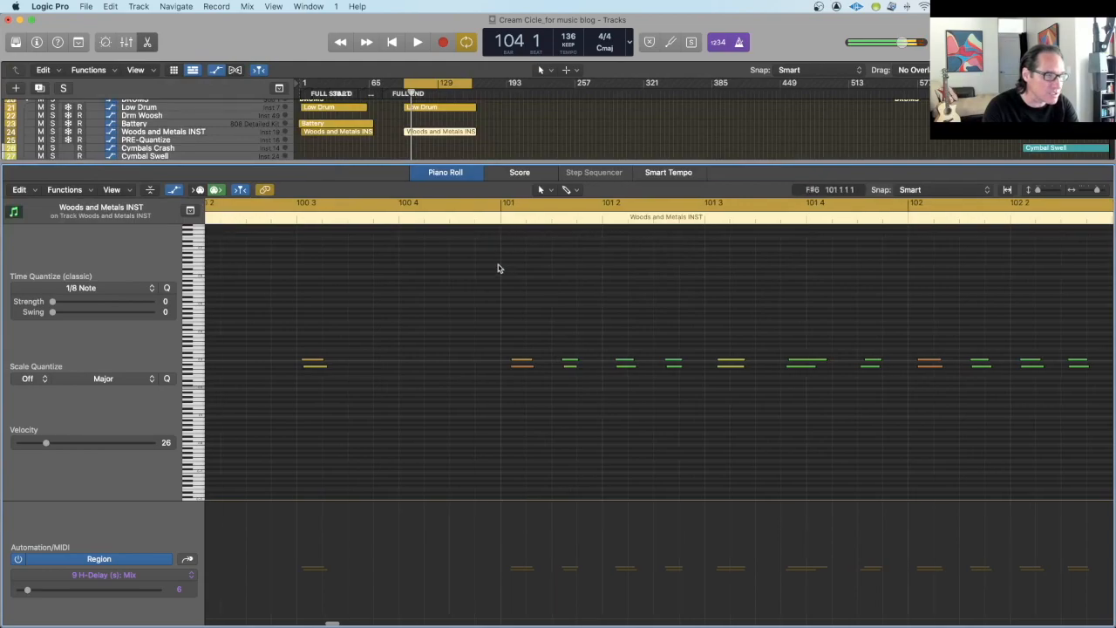
pyautogui.hscroll(-12, 493, 316)
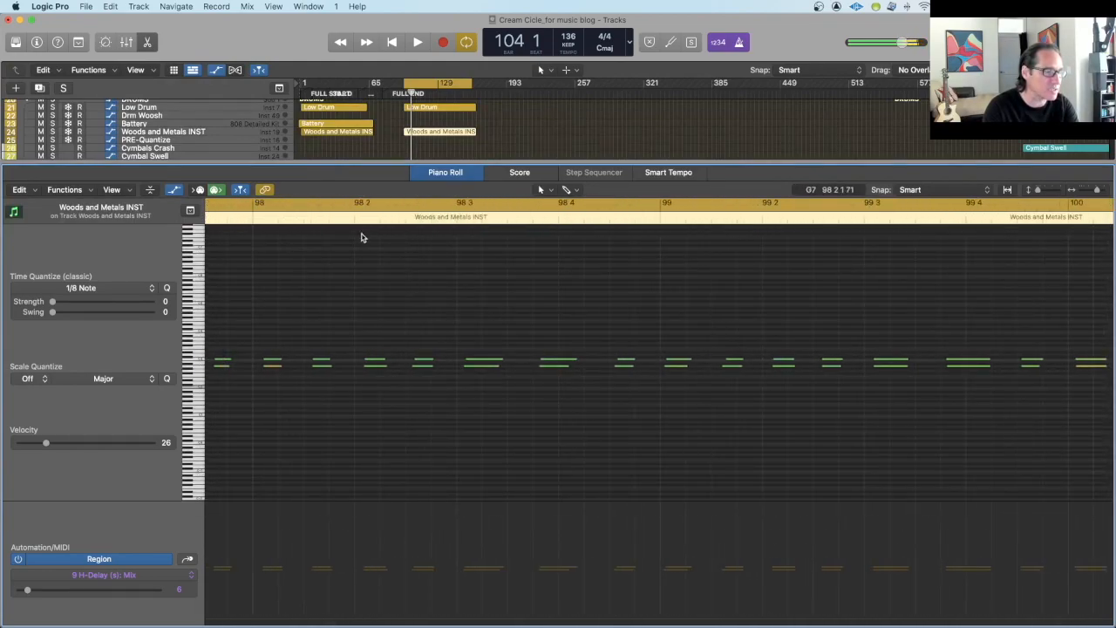
pyautogui.hscroll(-4, 622, 291)
pyautogui.hscroll(-15, 620, 291)
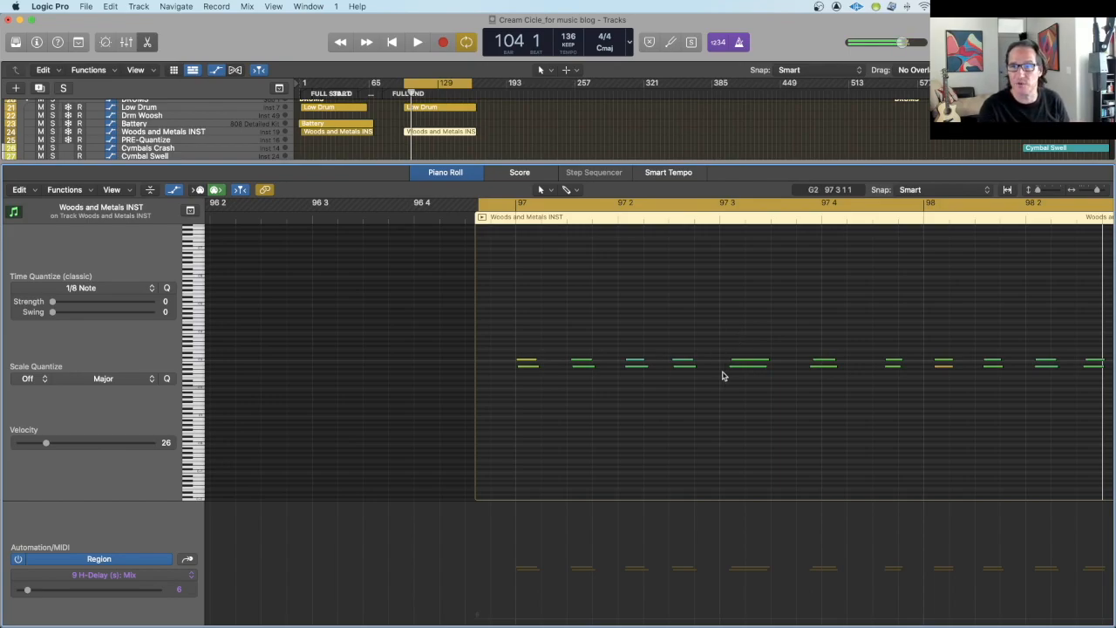
pyautogui.hscroll(5, 767, 376)
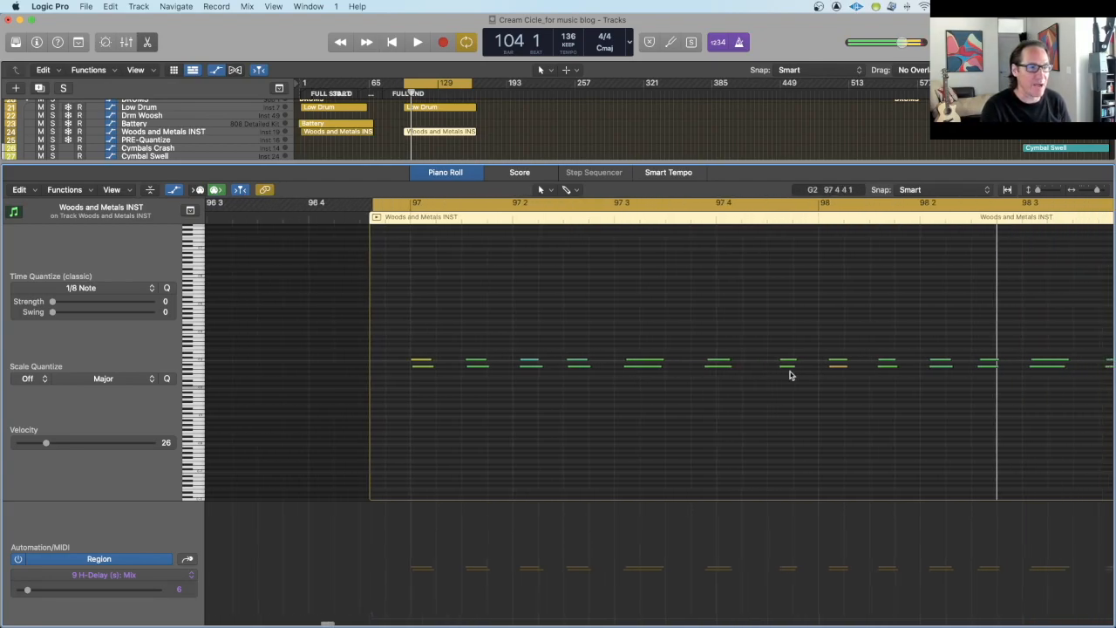
pyautogui.hscroll(4, 760, 327)
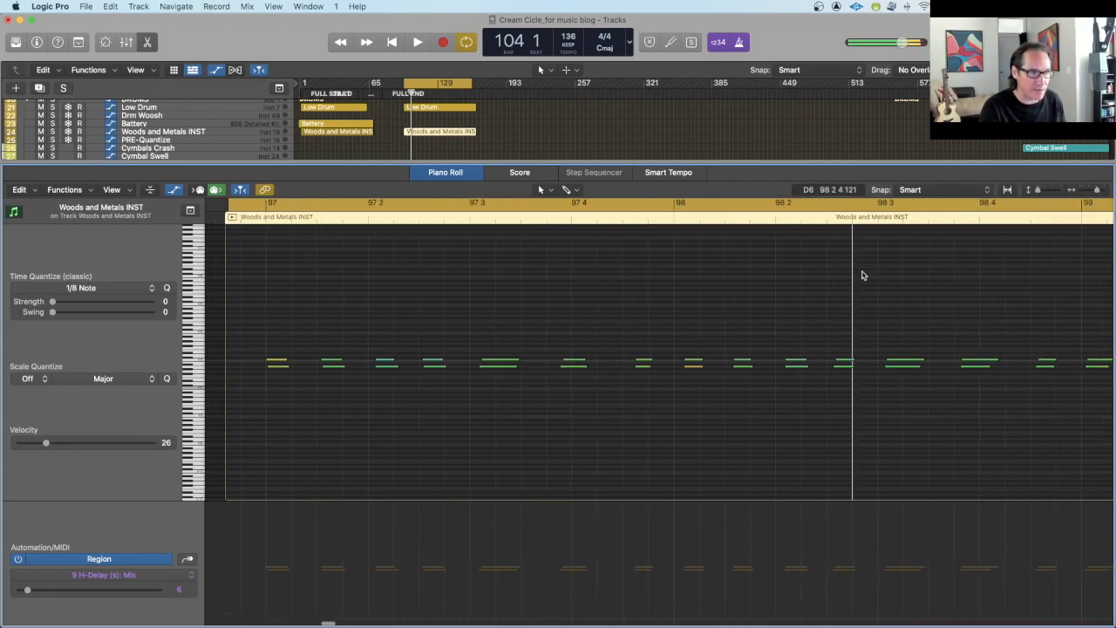
pyautogui.hscroll(-1, 784, 353)
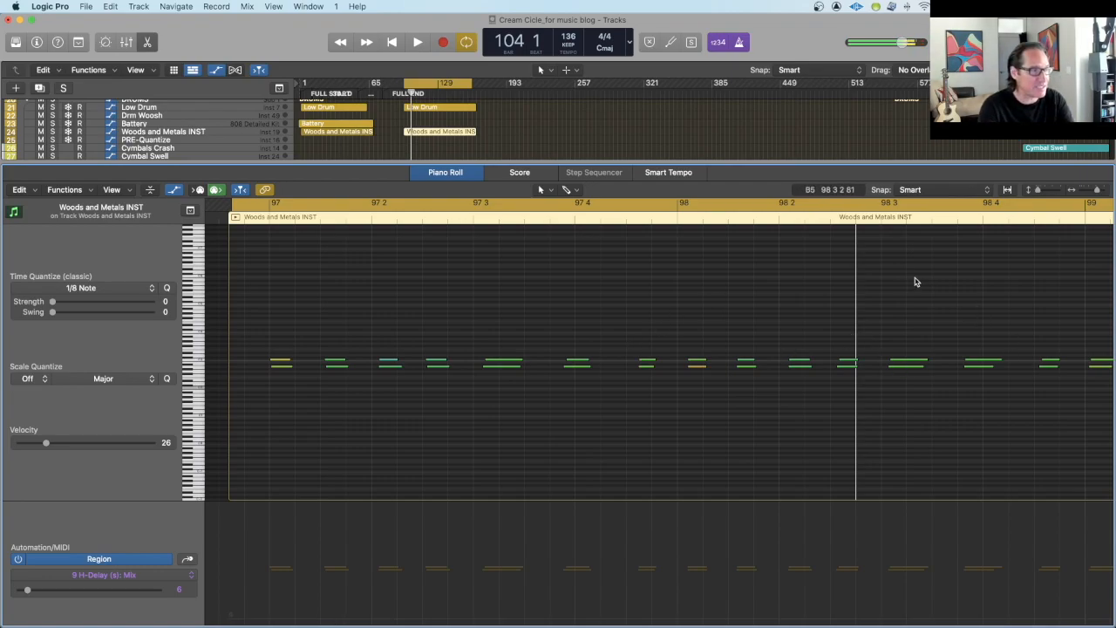
# Step: Play the passage, mute the Low Drum track, and play the Woods and Metals INST part without it
pyautogui.press('space')
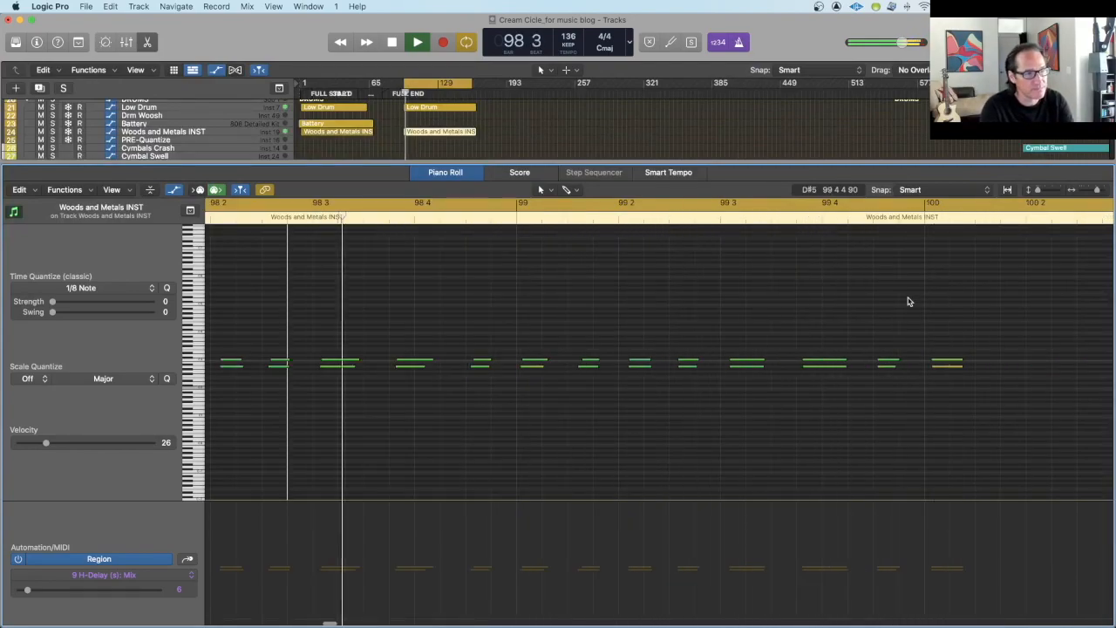
pyautogui.press('space')
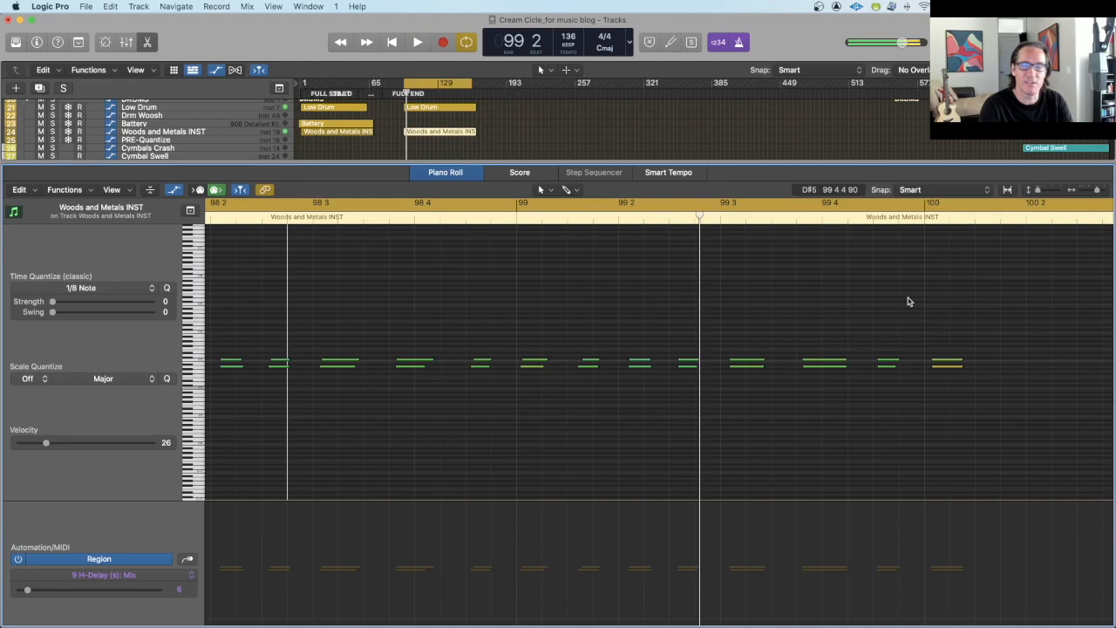
pyautogui.scroll(1, 131, 131)
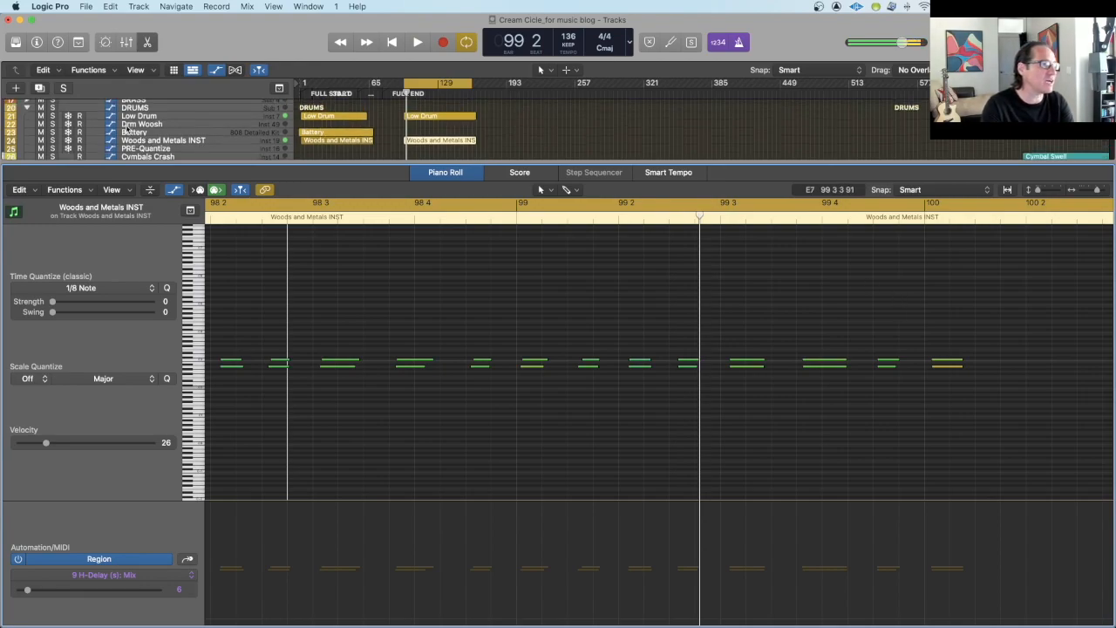
pyautogui.click(41, 116)
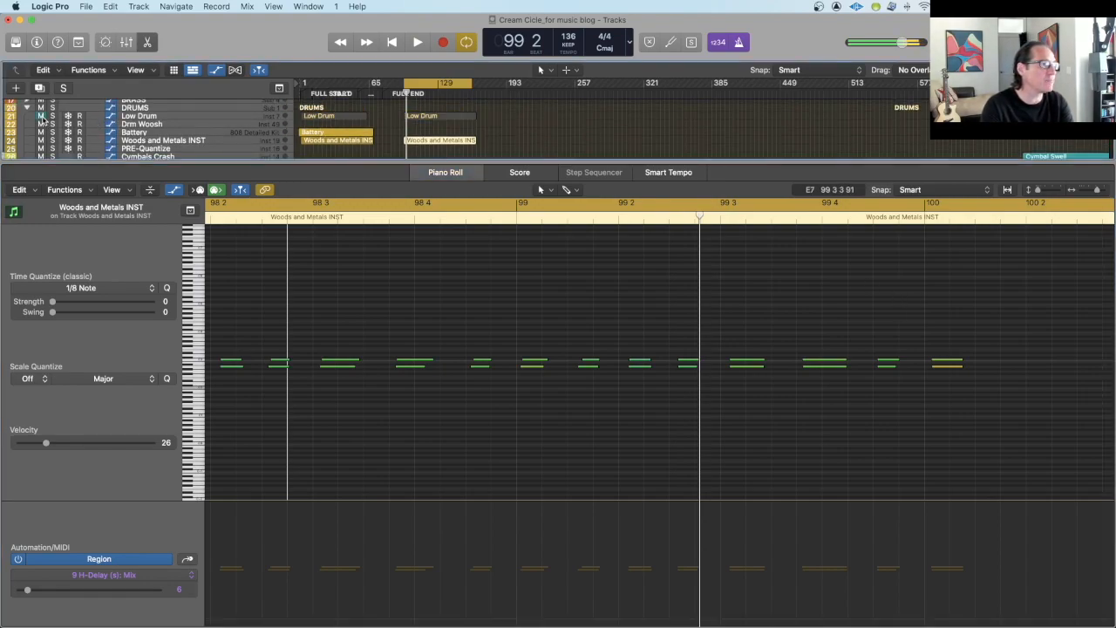
pyautogui.press('space')
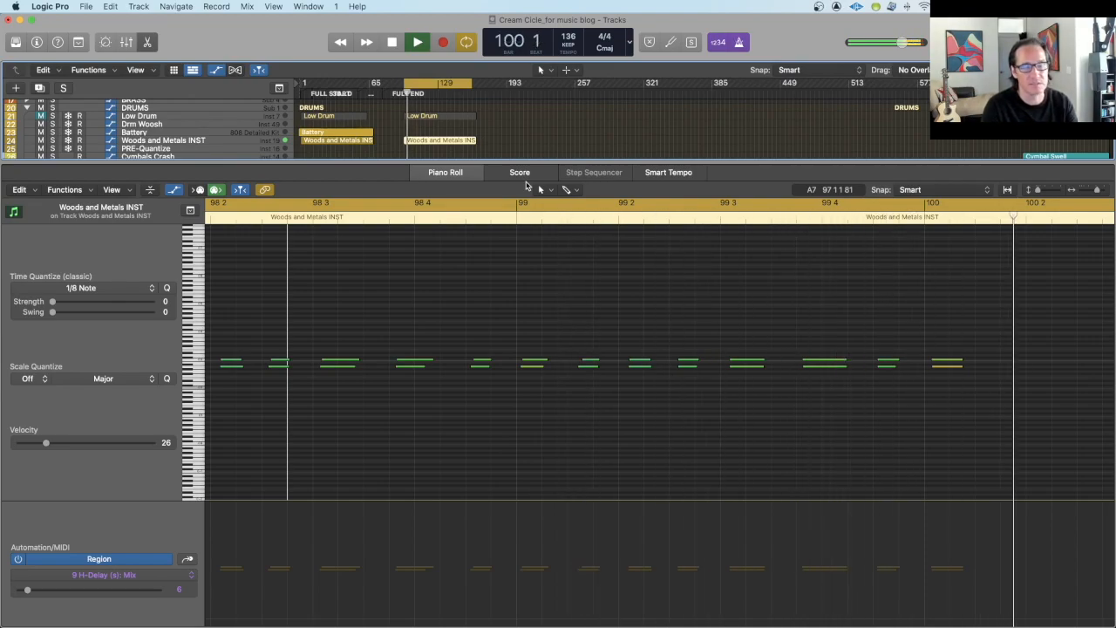
pyautogui.press('space')
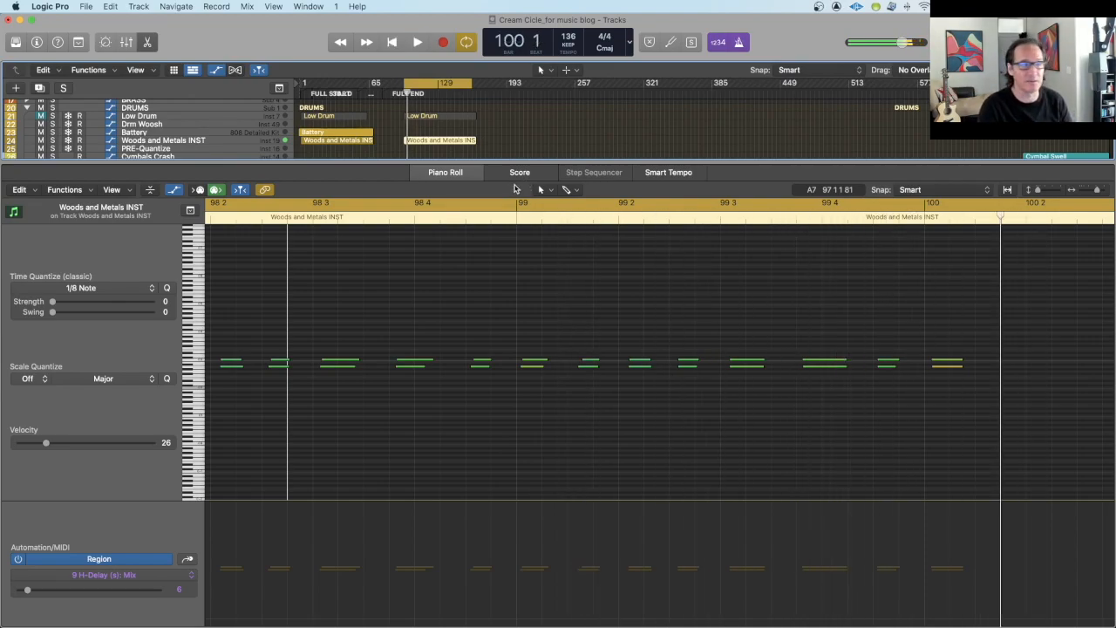
# Step: Check the project's metronome settings for click options and volume, and close them without changes
pyautogui.moveTo(1098, 191); pyautogui.dragTo(1094, 195)
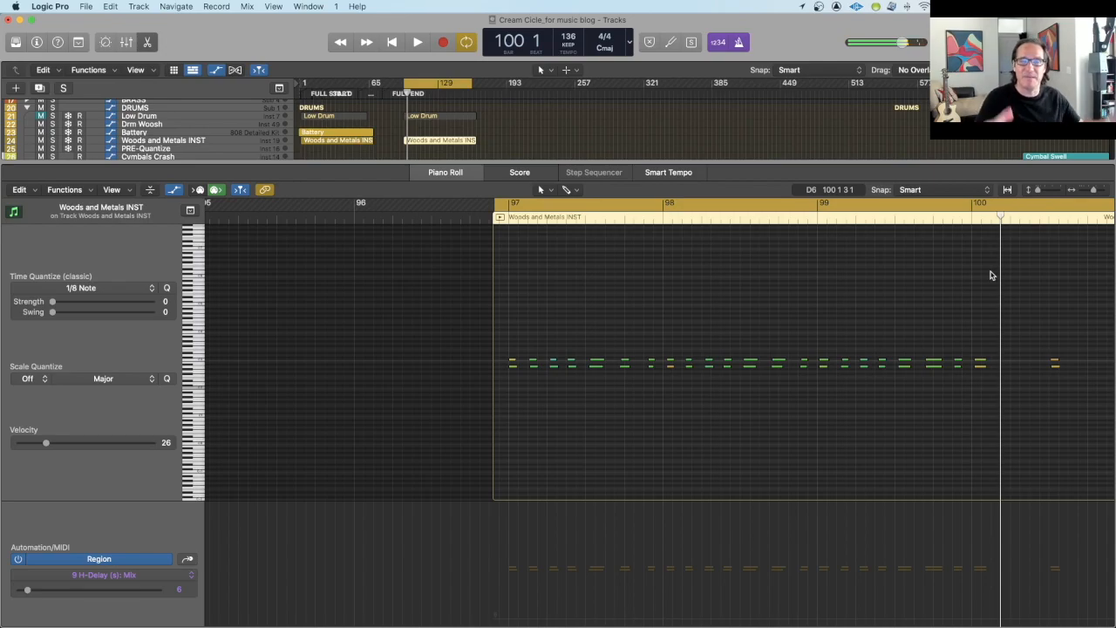
pyautogui.hscroll(1, 991, 275)
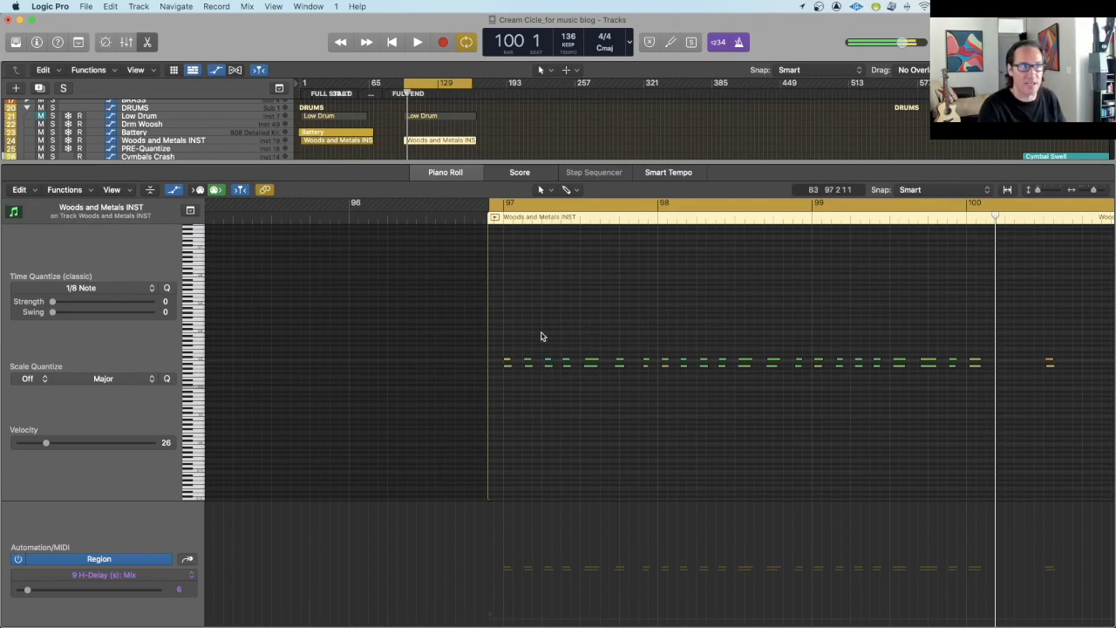
pyautogui.rightClick(738, 43)
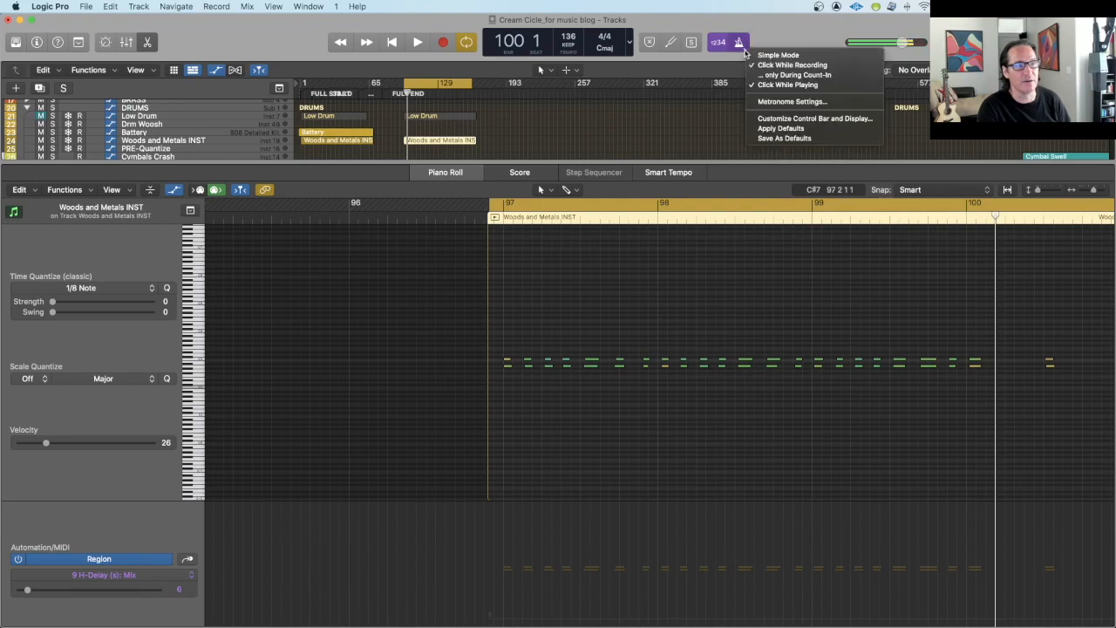
pyautogui.click(780, 102)
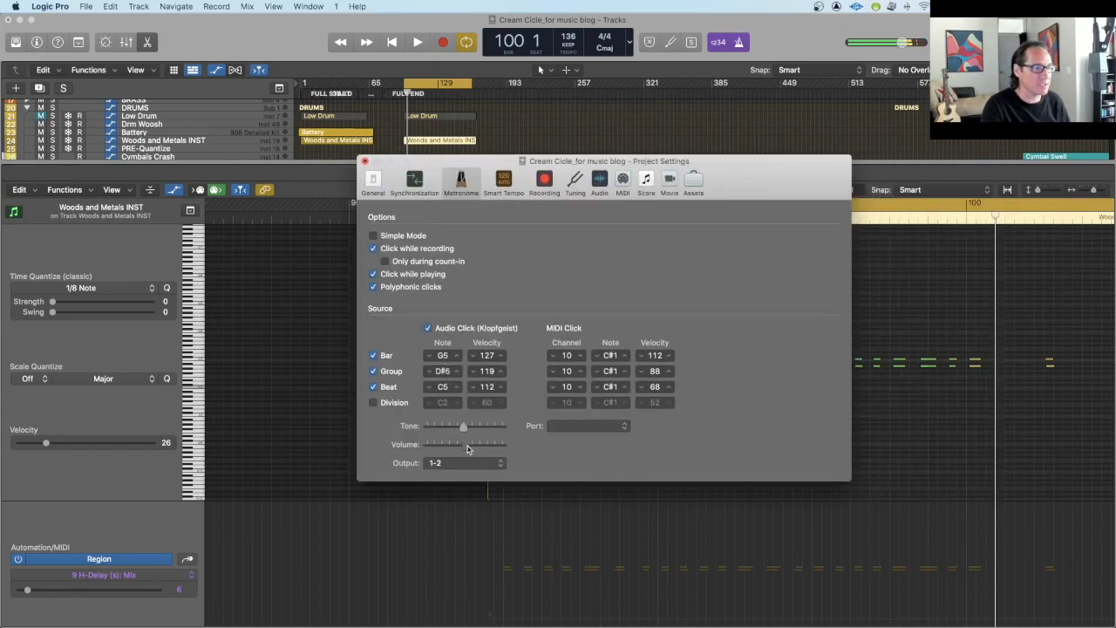
pyautogui.click(365, 163)
# Step: Play the Woods and Metals INST part from the cycle start, unmute the Low Drum track during playback, and stop
pyautogui.press('space')
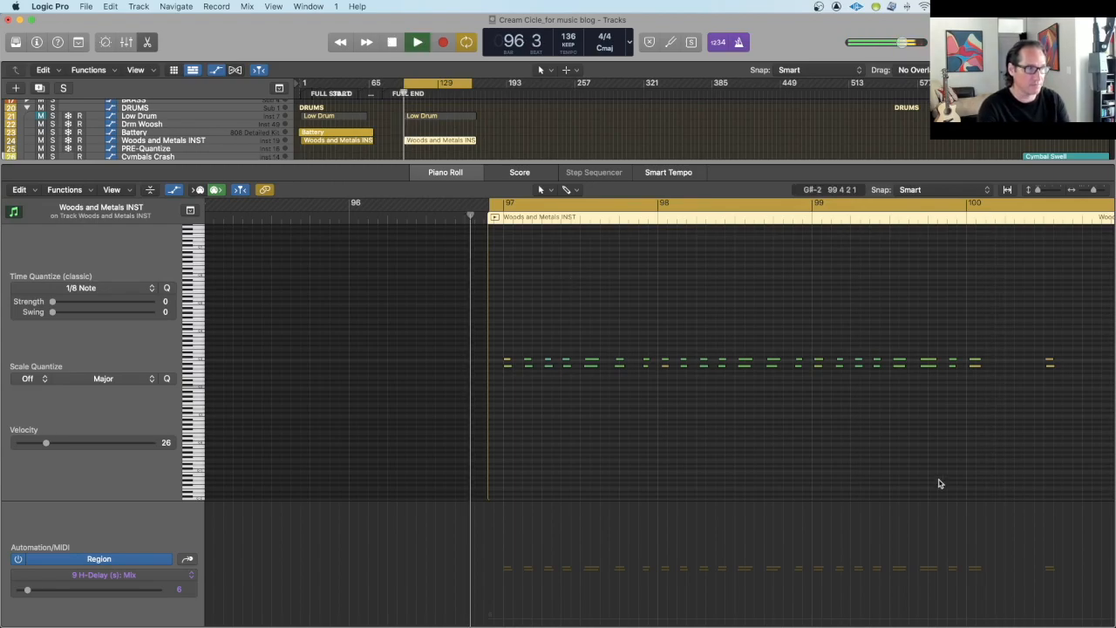
pyautogui.click(41, 140)
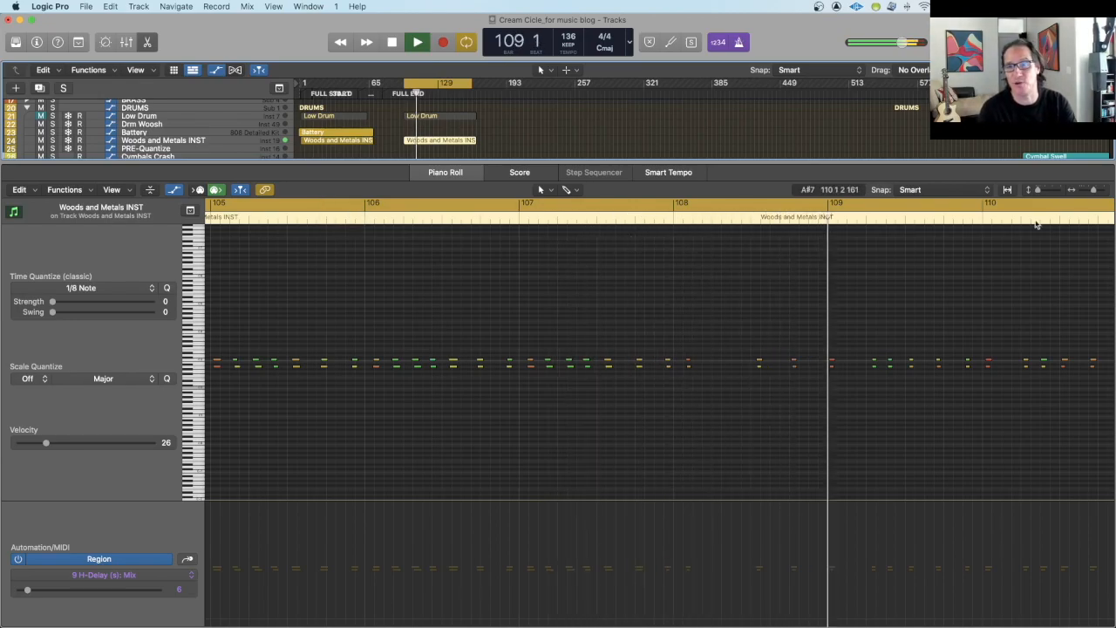
pyautogui.moveTo(1093, 191); pyautogui.dragTo(1088, 190)
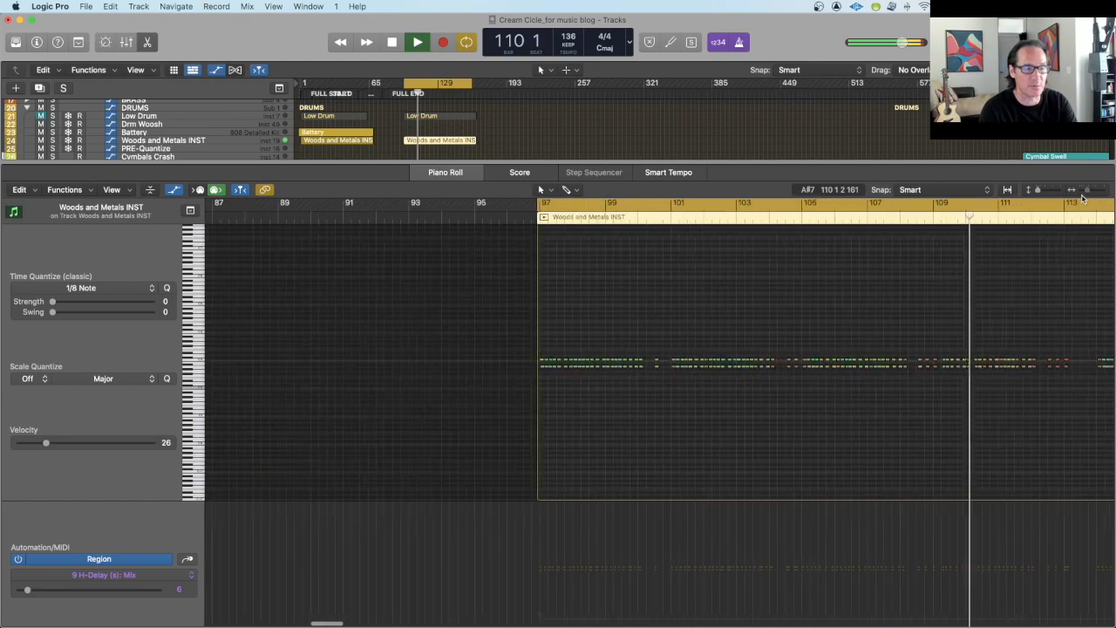
pyautogui.hscroll(5, 1019, 243)
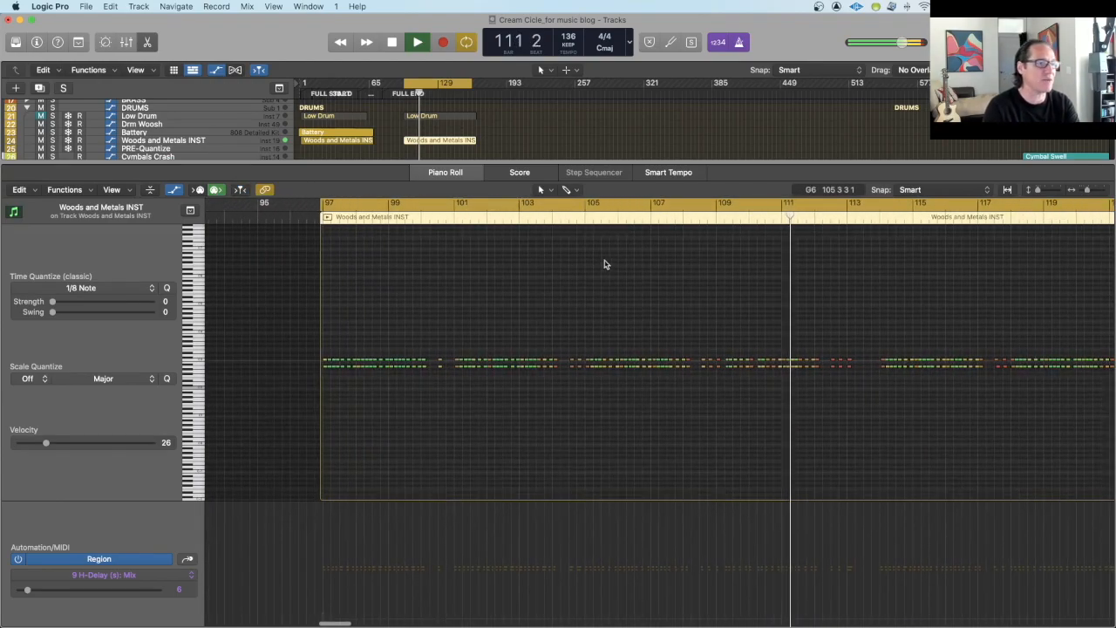
pyautogui.click(41, 117)
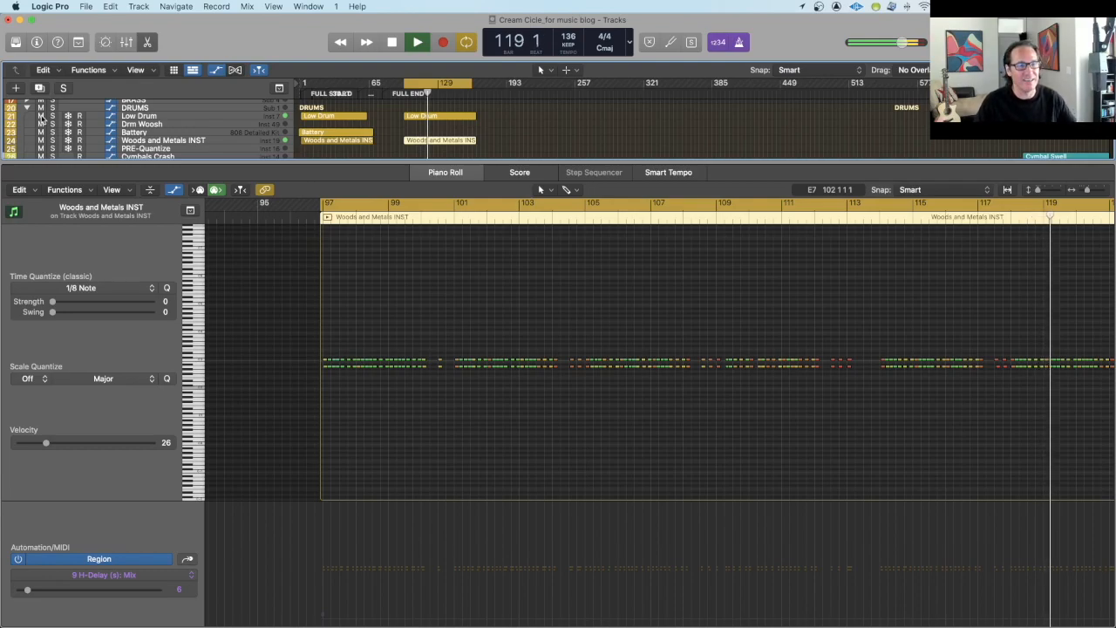
pyautogui.press('space')
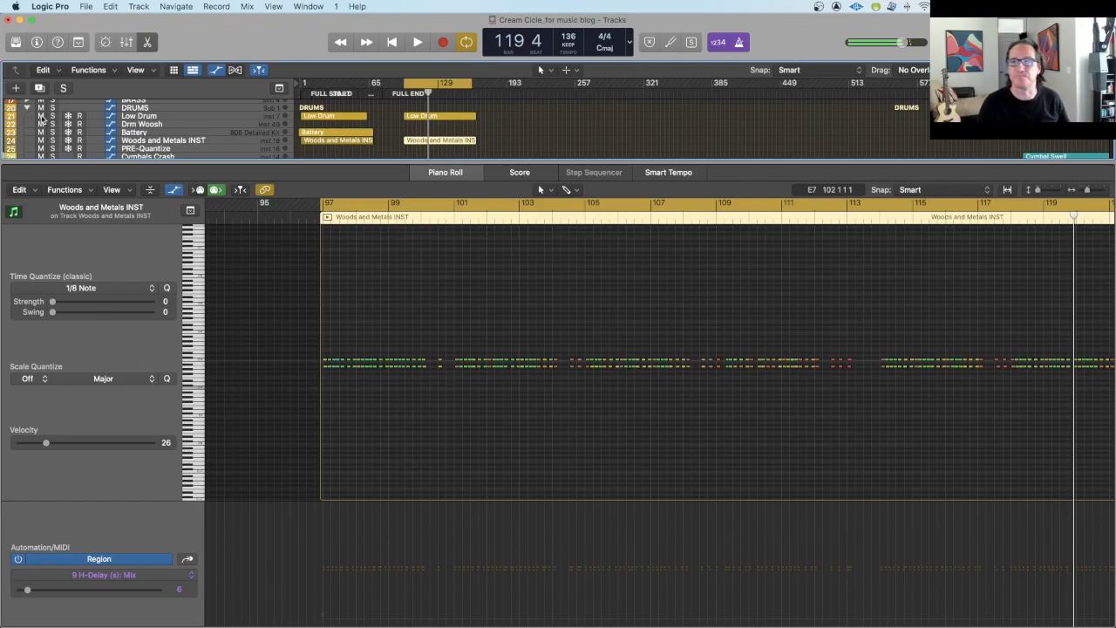
# Step: Return the Piano Roll to the Low Drum region that starts at bar 97
pyautogui.scroll(-10, 41, 118)
pyautogui.scroll(10, 381, 136)
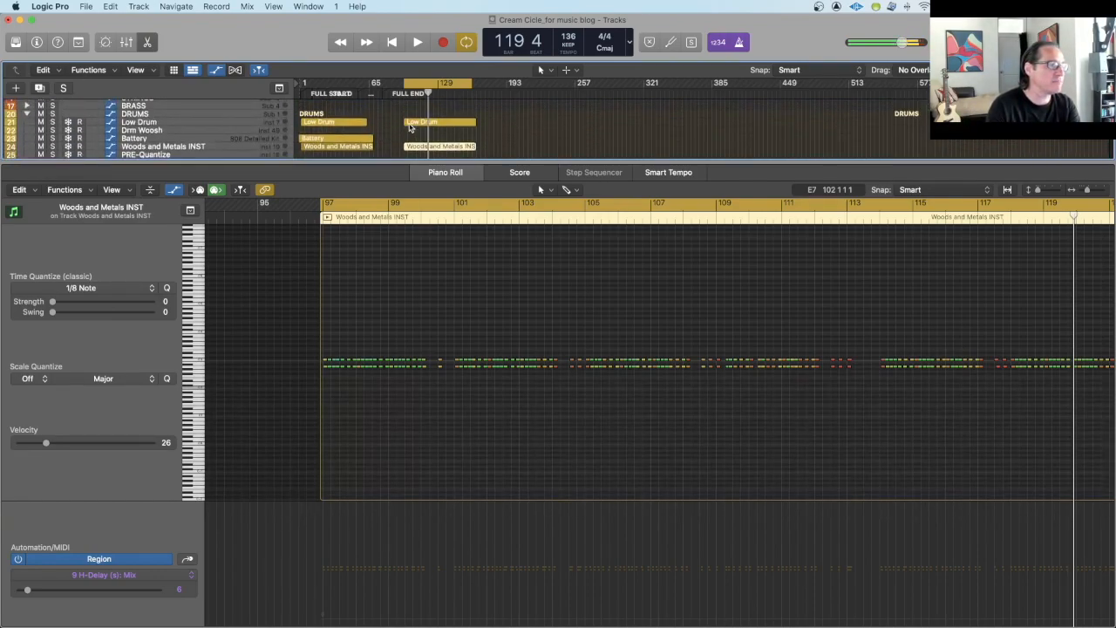
pyautogui.click(411, 126)
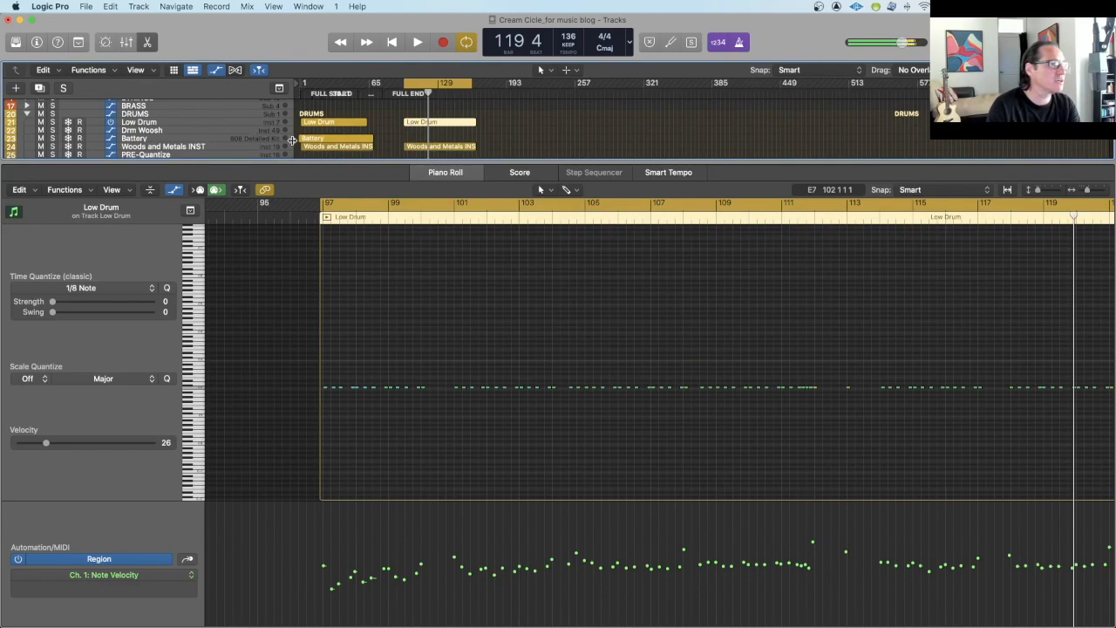
# Step: Mute the Woods and Metals INST track and examine the Low Drum notes from bar 119 back to bar 113 against the grid
pyautogui.click(40, 147)
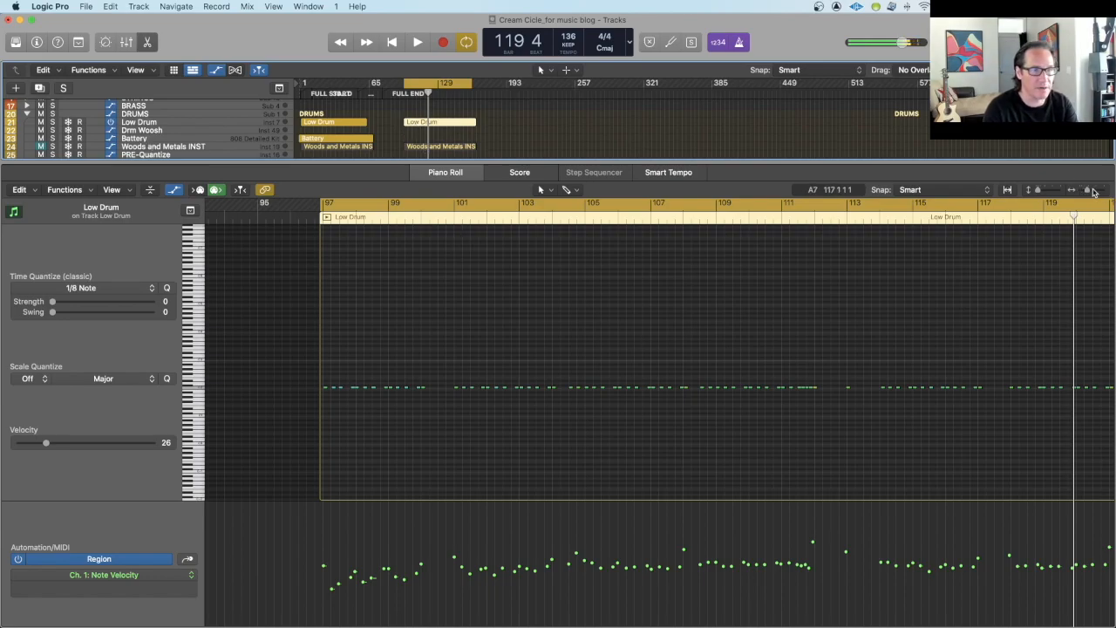
pyautogui.moveTo(1090, 194); pyautogui.dragTo(1110, 199)
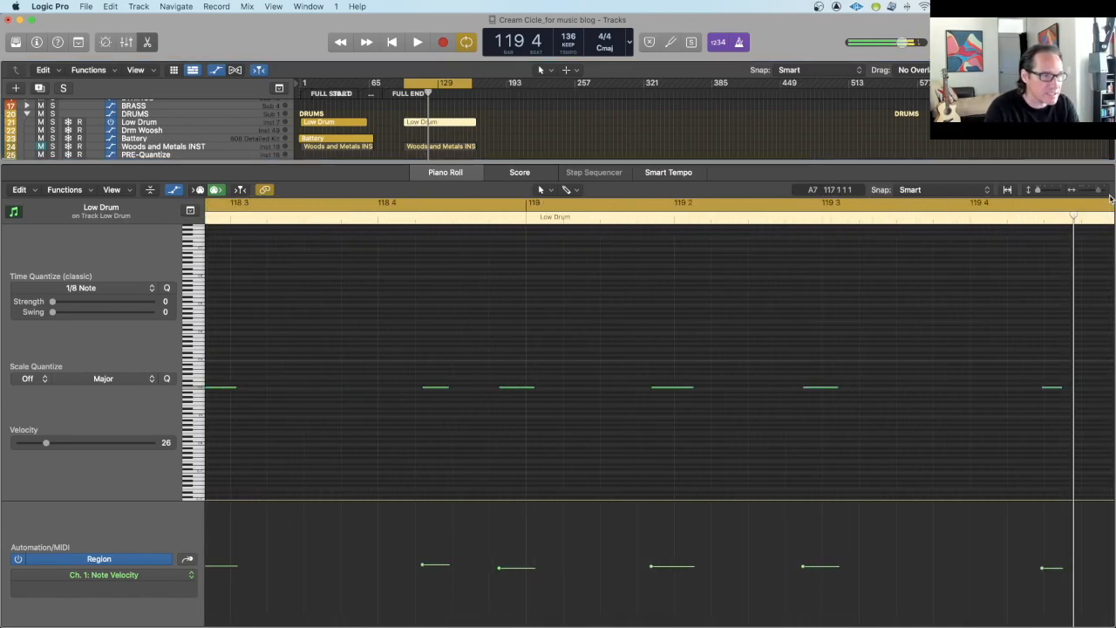
pyautogui.hscroll(-10, 803, 277)
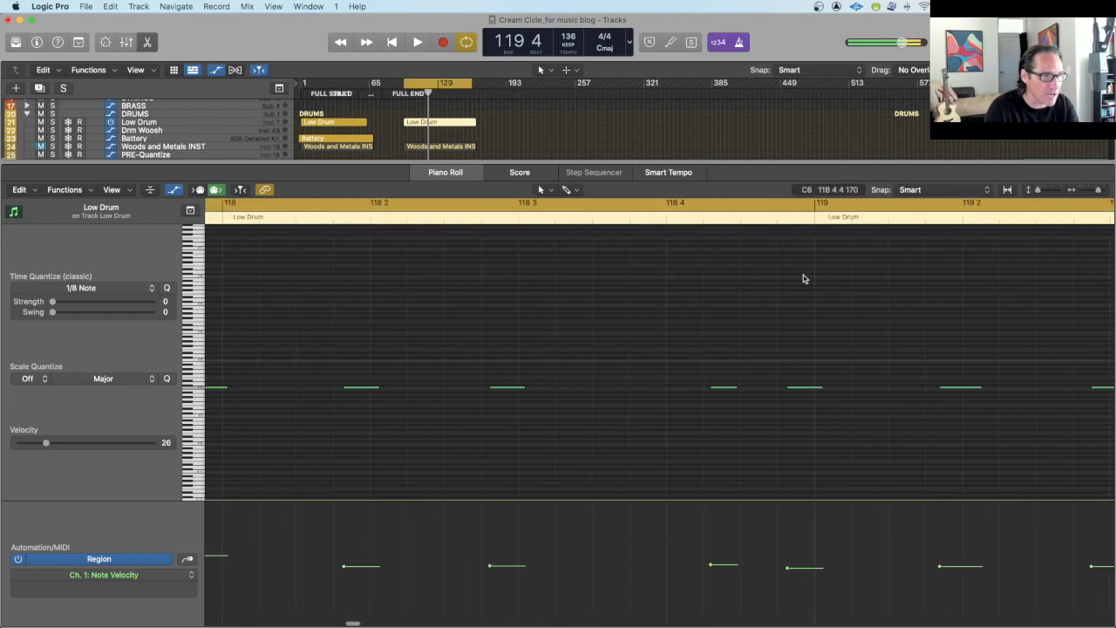
pyautogui.hscroll(-15, 804, 278)
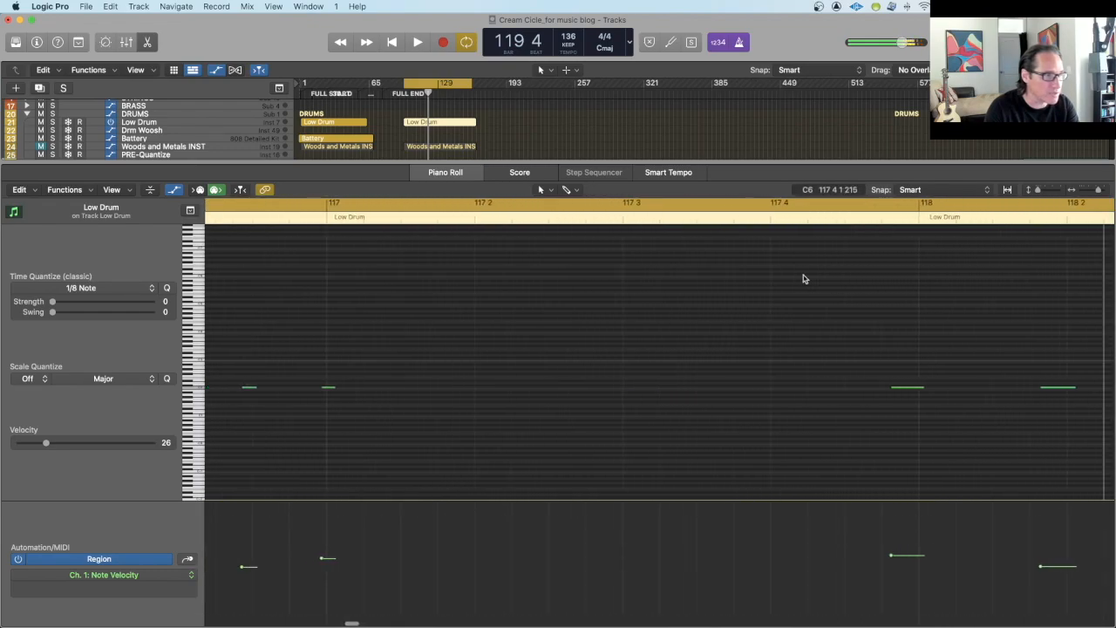
pyautogui.hscroll(-15, 804, 278)
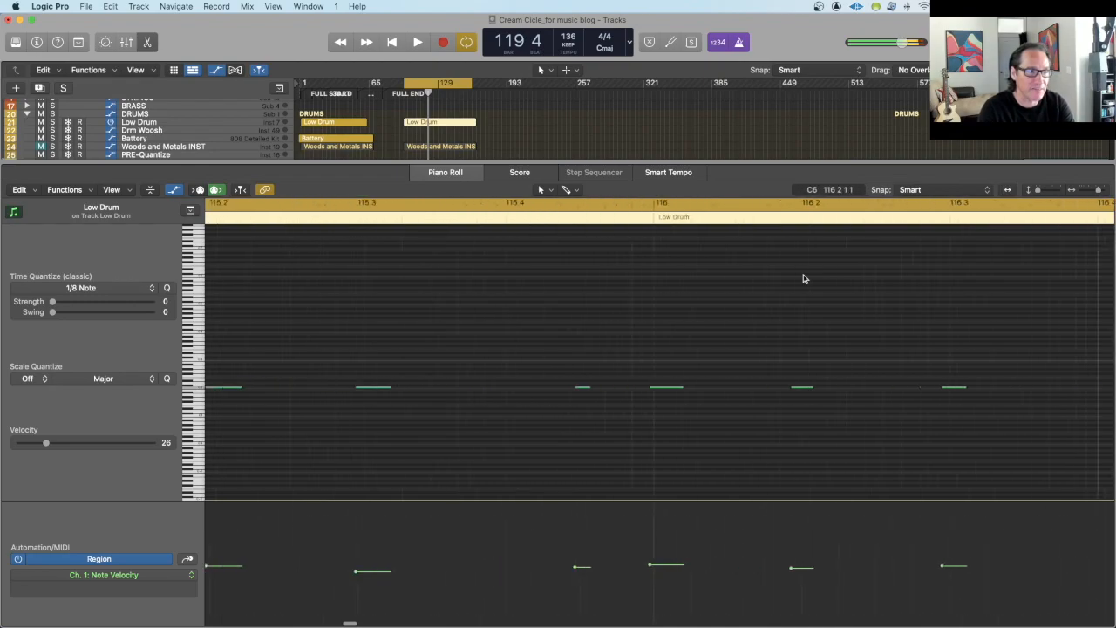
pyautogui.hscroll(-15, 804, 279)
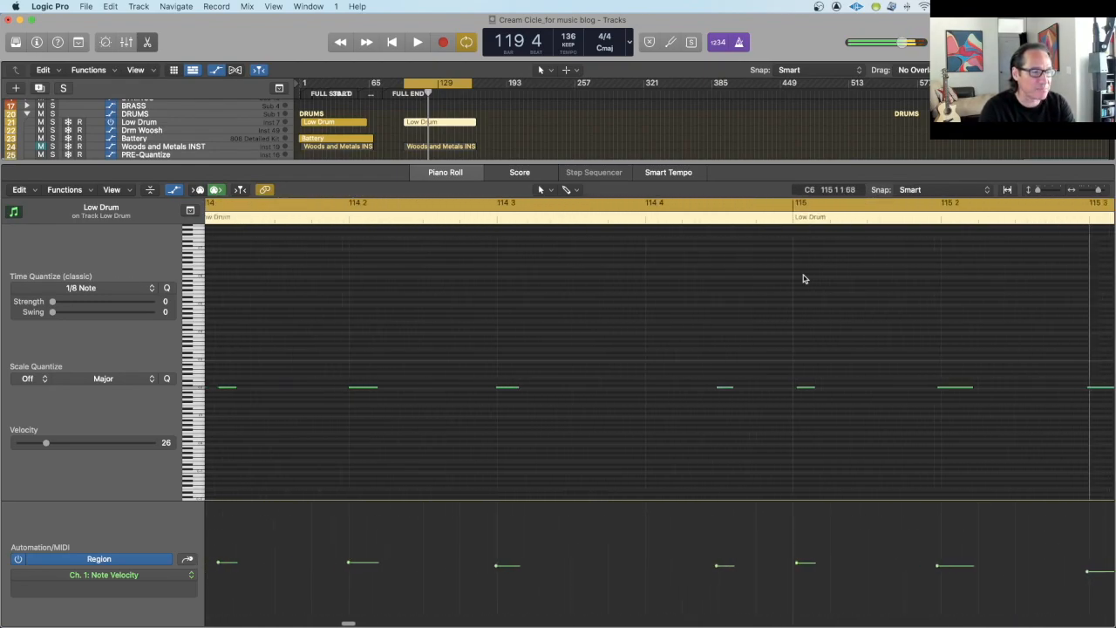
pyautogui.hscroll(-8, 804, 278)
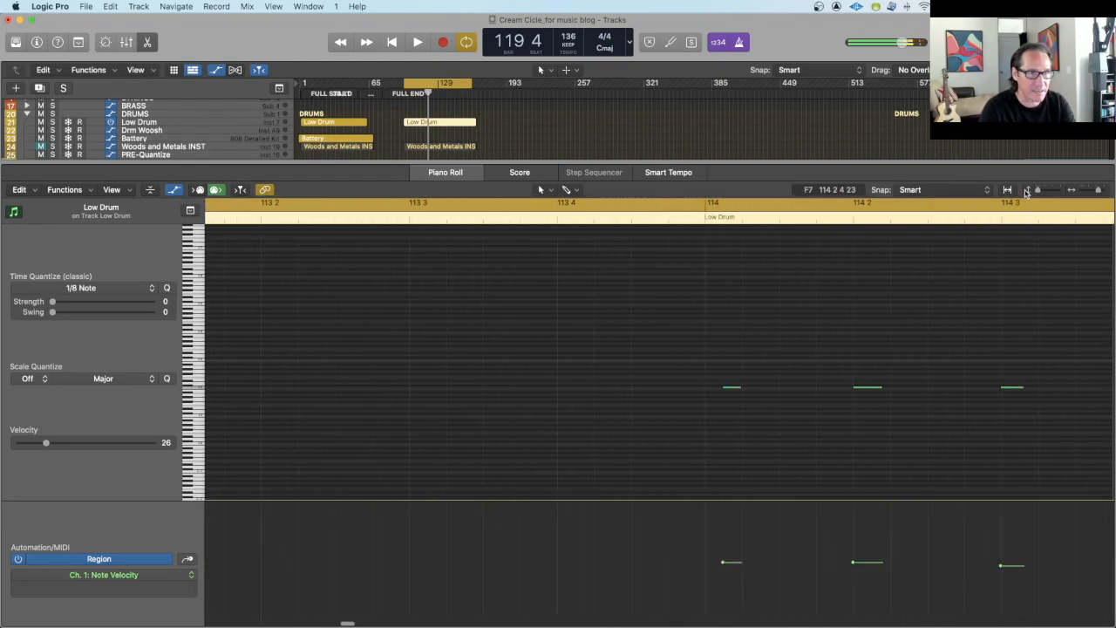
# Step: Examine the Low Drum note timing from bar 113 back to the region start at bar 97
pyautogui.moveTo(1100, 190); pyautogui.dragTo(1100, 191)
pyautogui.hscroll(-8, 965, 282)
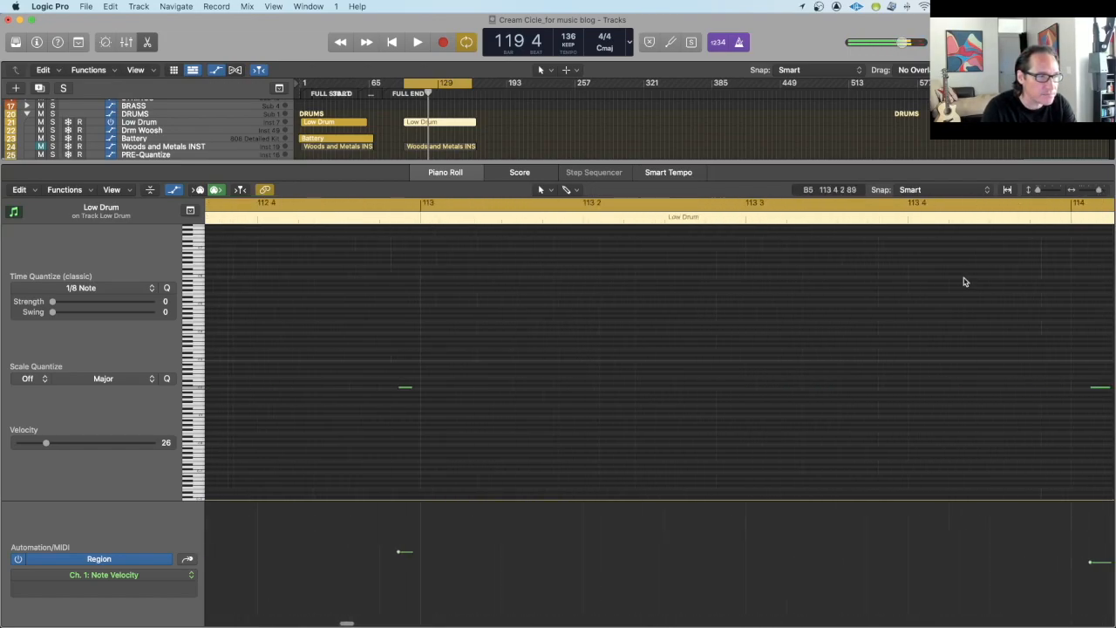
pyautogui.hscroll(-10, 965, 282)
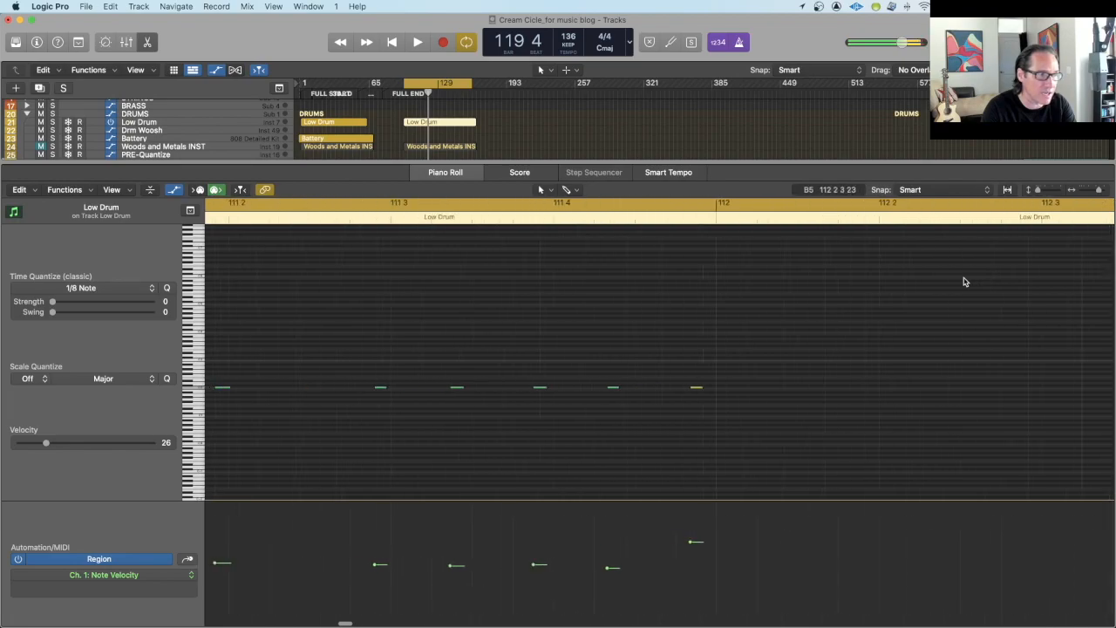
pyautogui.hscroll(-12, 964, 282)
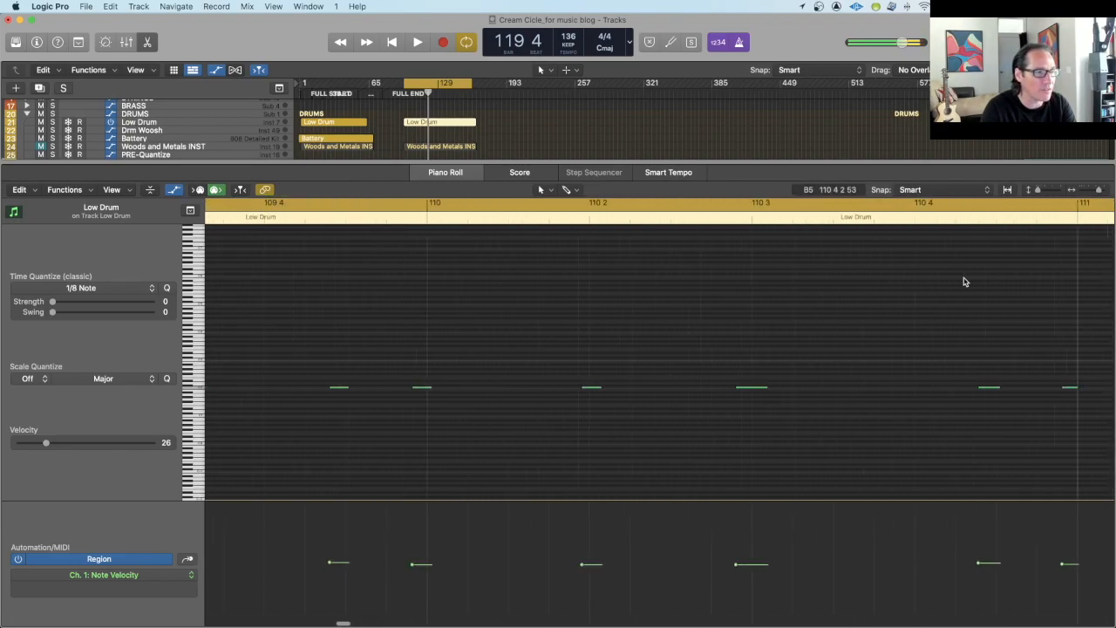
pyautogui.hscroll(-5, 965, 282)
pyautogui.moveTo(1099, 191); pyautogui.dragTo(1094, 196)
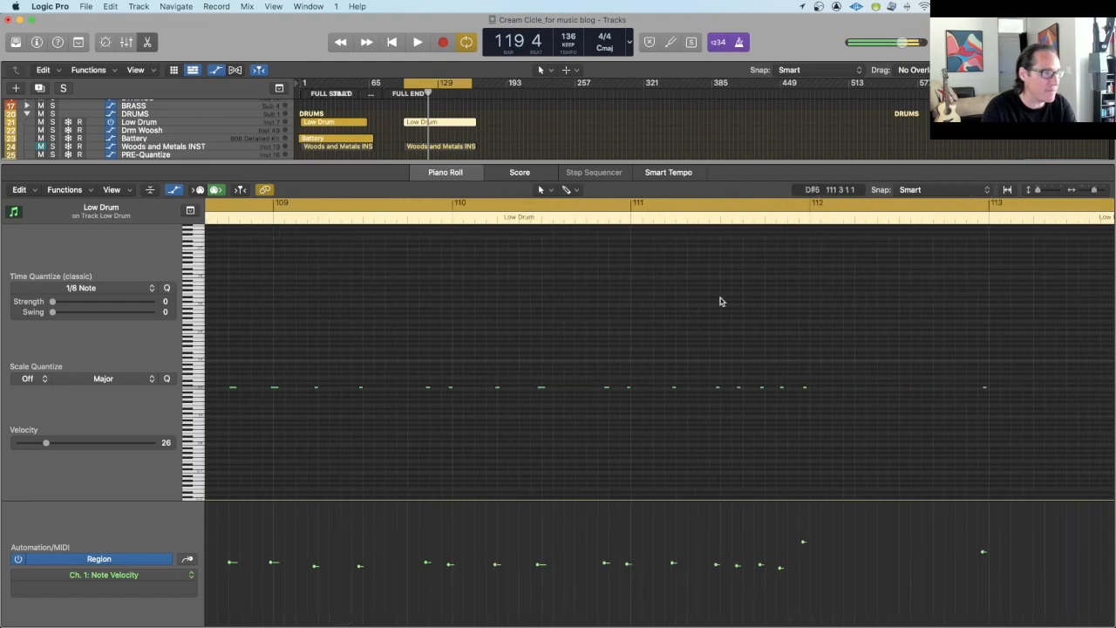
pyautogui.hscroll(-15, 720, 301)
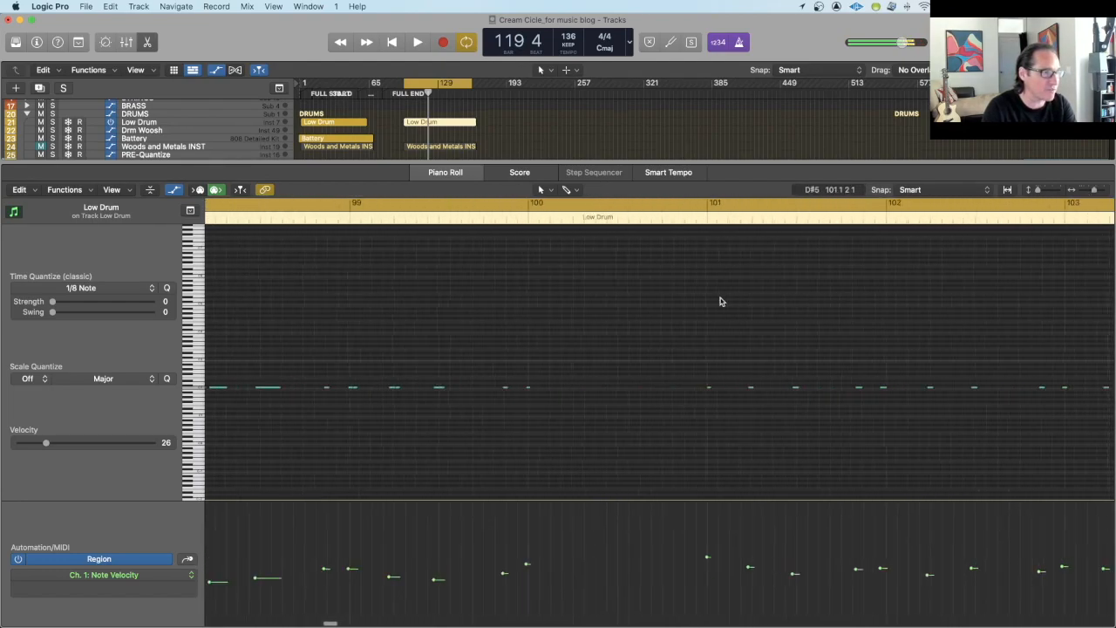
pyautogui.hscroll(-3, 721, 301)
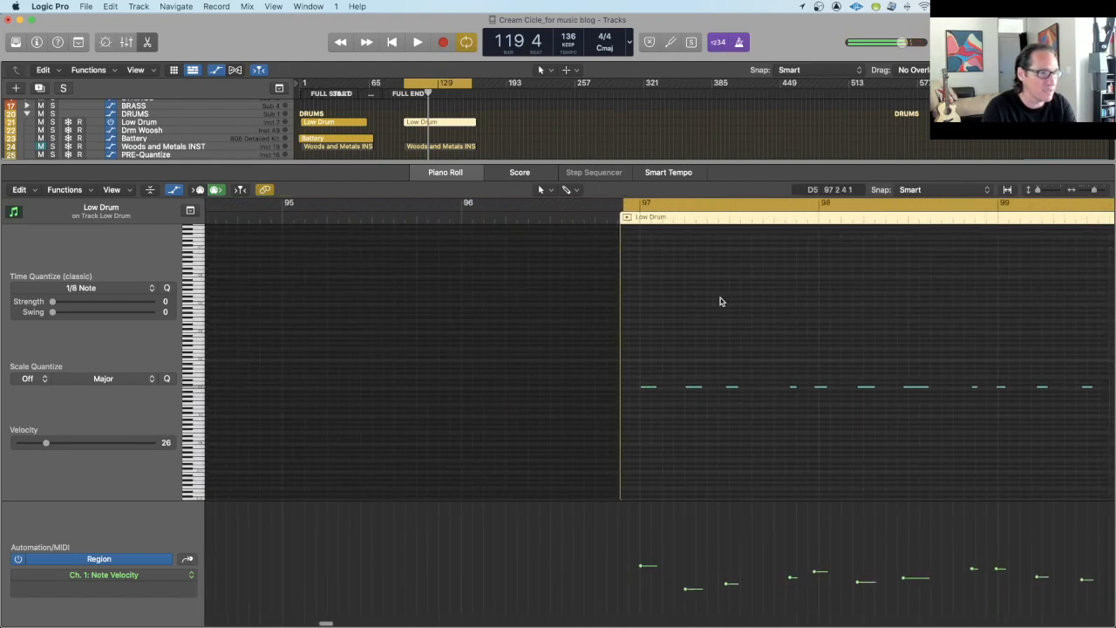
# Step: Reopen the Low Drum region in the Piano Roll and check the available Time Quantize values without changing the 1/8 Note setting
pyautogui.click(460, 132)
pyautogui.doubleClick(458, 124)
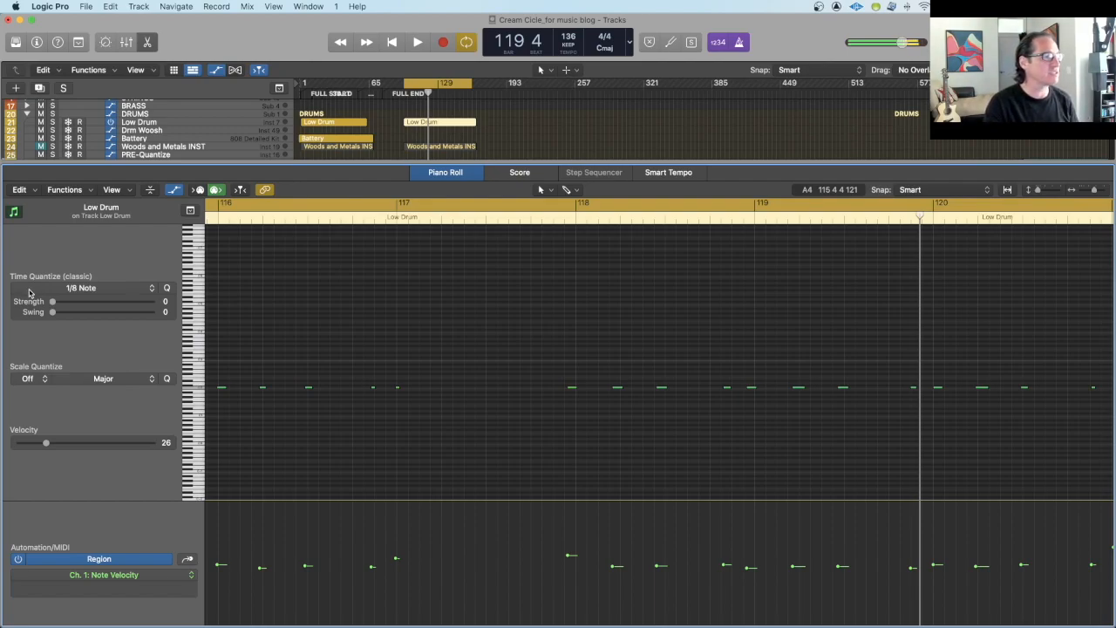
pyautogui.click(94, 291)
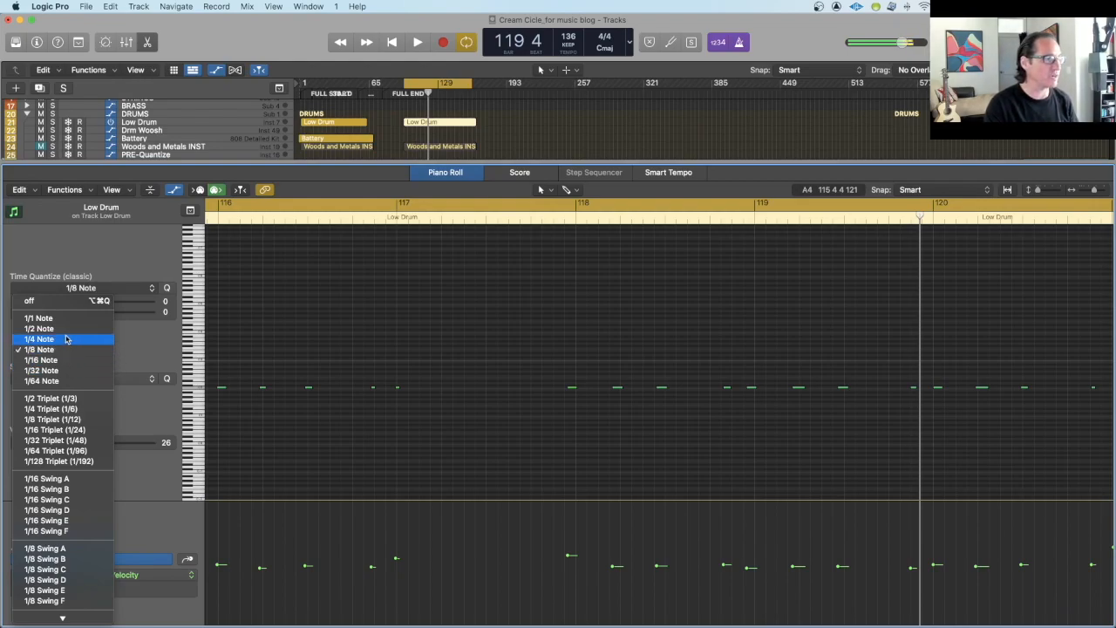
pyautogui.click(533, 325)
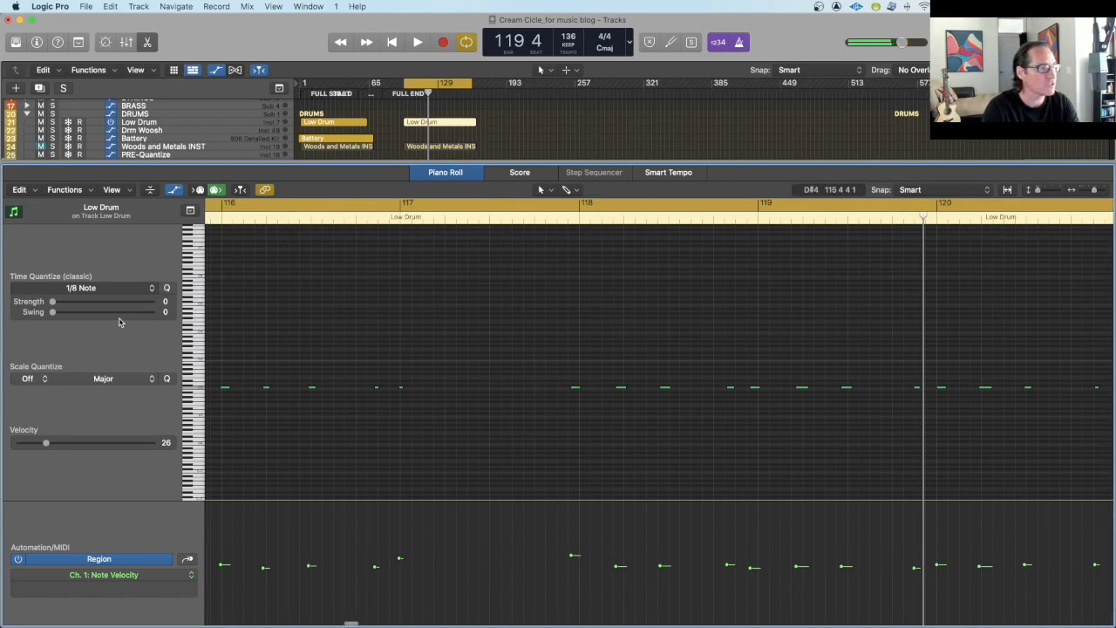
# Step: Play the Low Drum region from its start at bar 97 with Woods and Metals INST muted, and stop
pyautogui.hscroll(-5, 506, 324)
pyautogui.hscroll(-20, 467, 322)
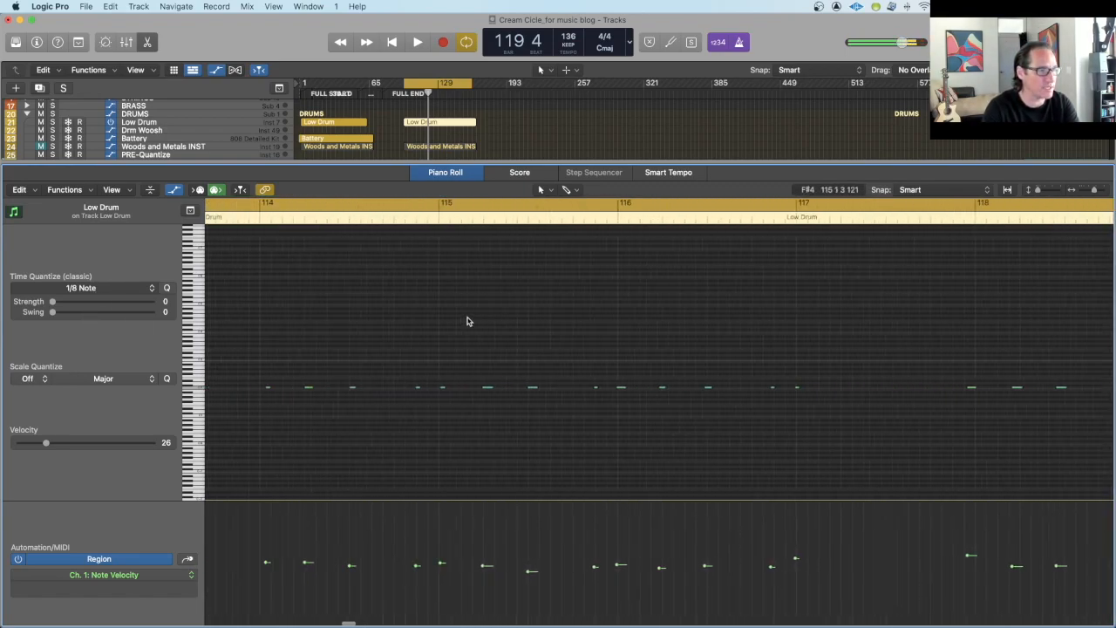
pyautogui.hscroll(-20, 466, 321)
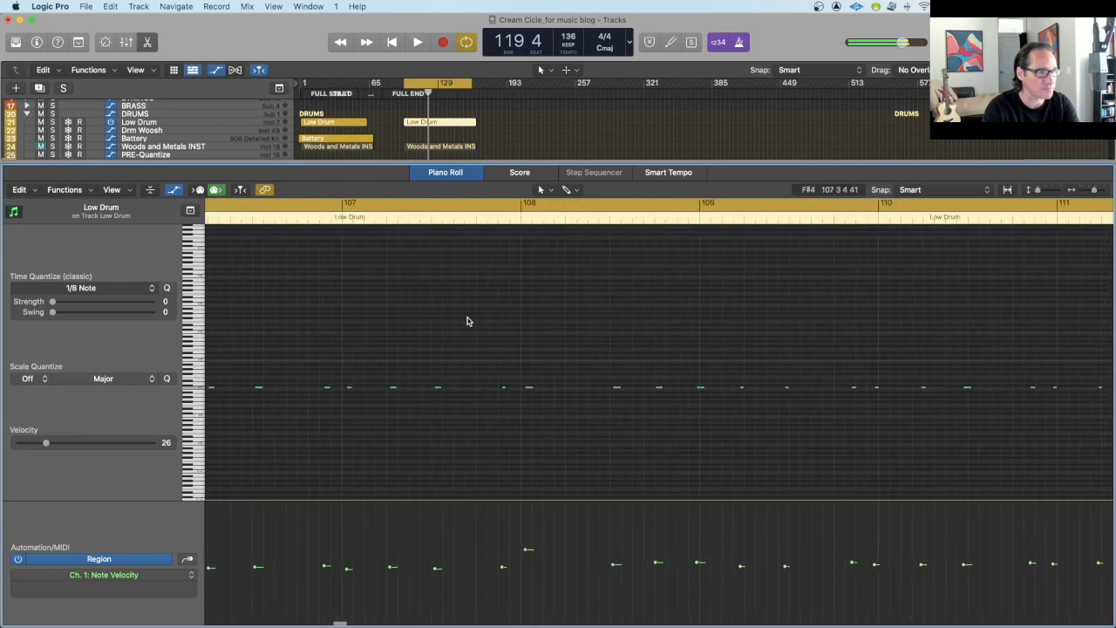
pyautogui.hscroll(-12, 466, 322)
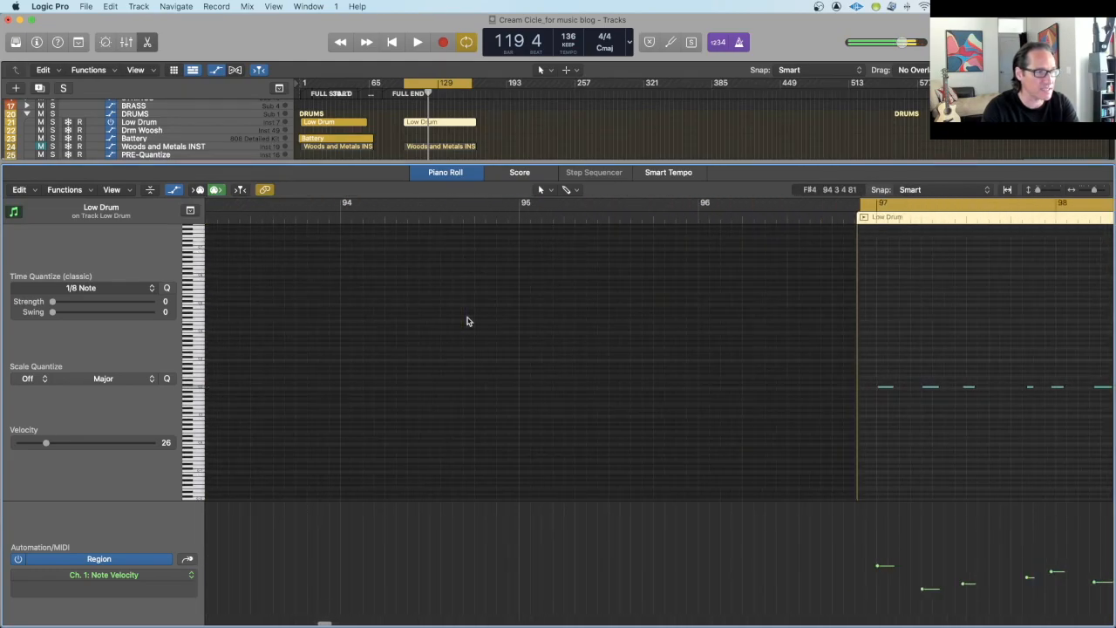
pyautogui.press('space')
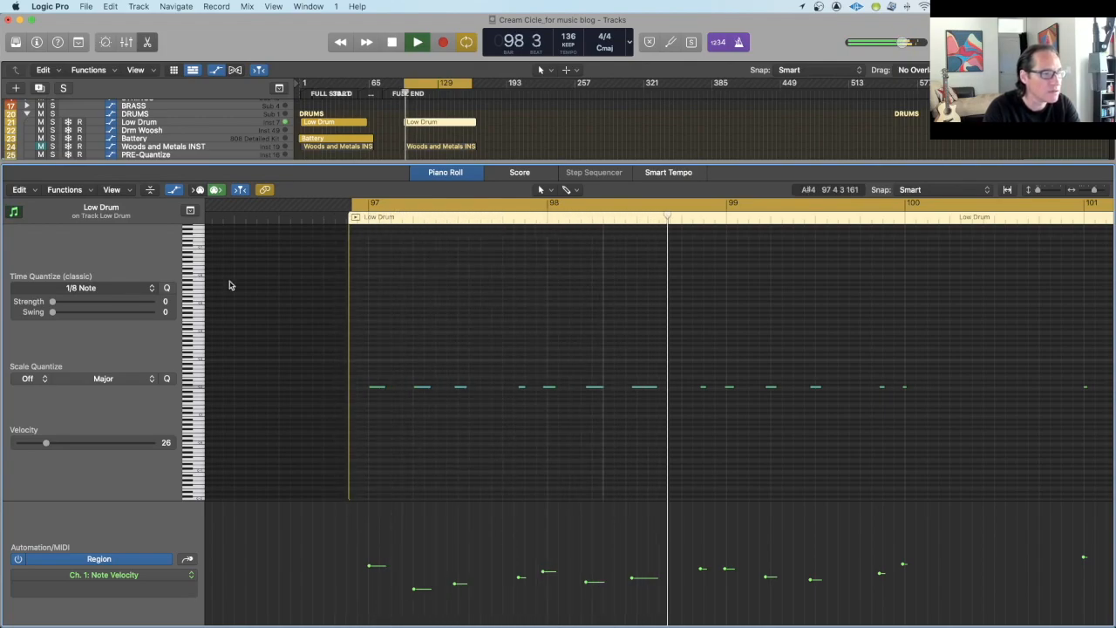
pyautogui.press('space')
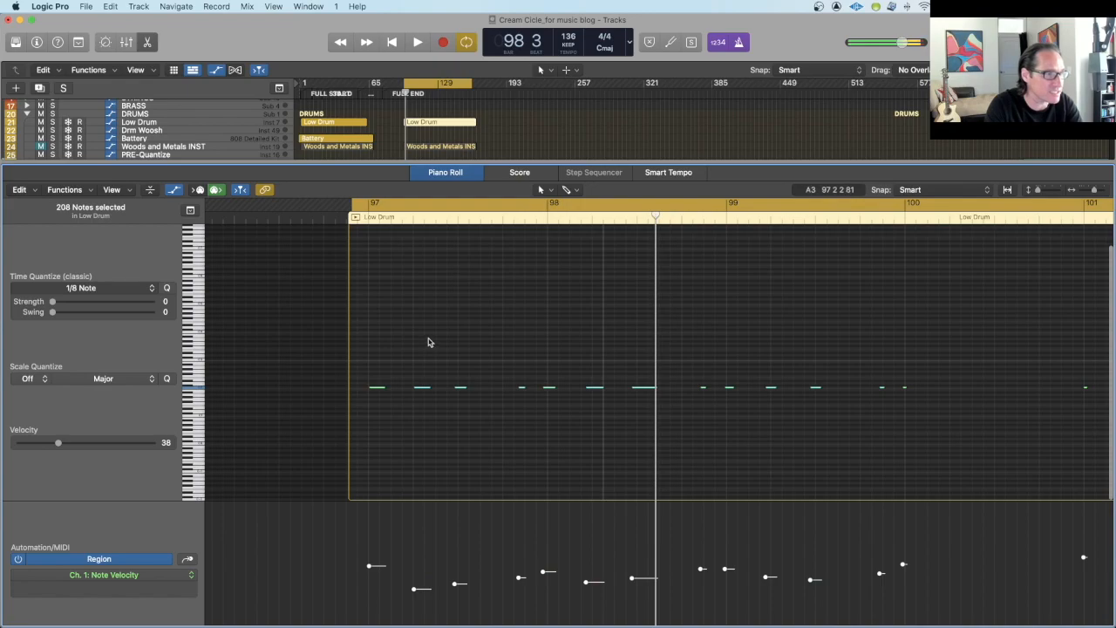
# Step: Select all notes in the Low Drum region and raise the 1/8 Note quantize strength first to 42 and finally to 100
pyautogui.press('super+a')
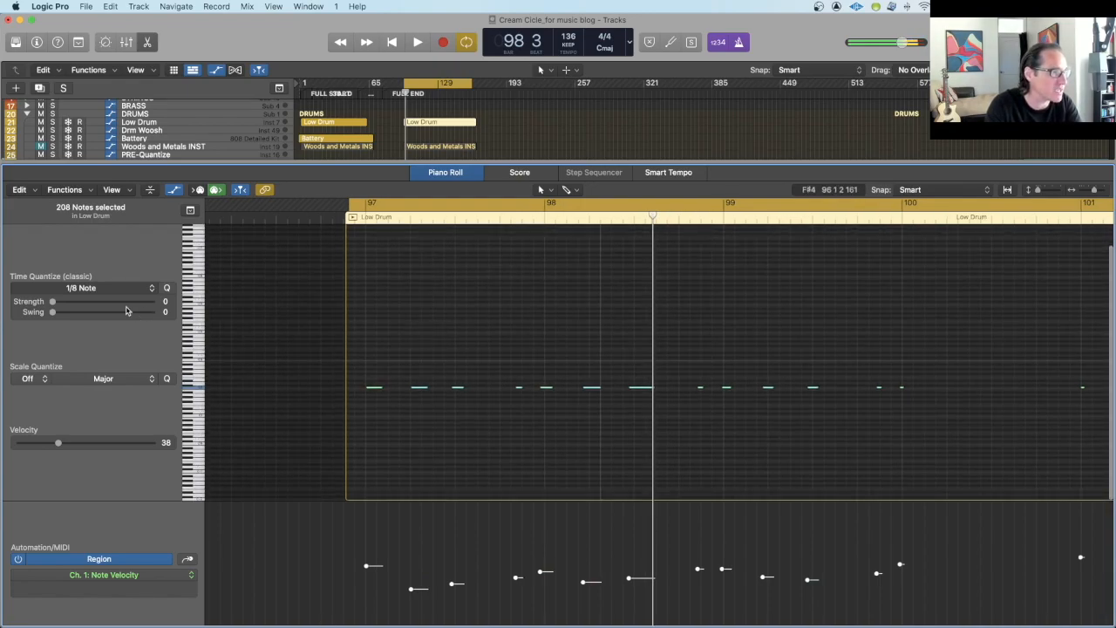
pyautogui.moveTo(56, 306); pyautogui.dragTo(97, 312)
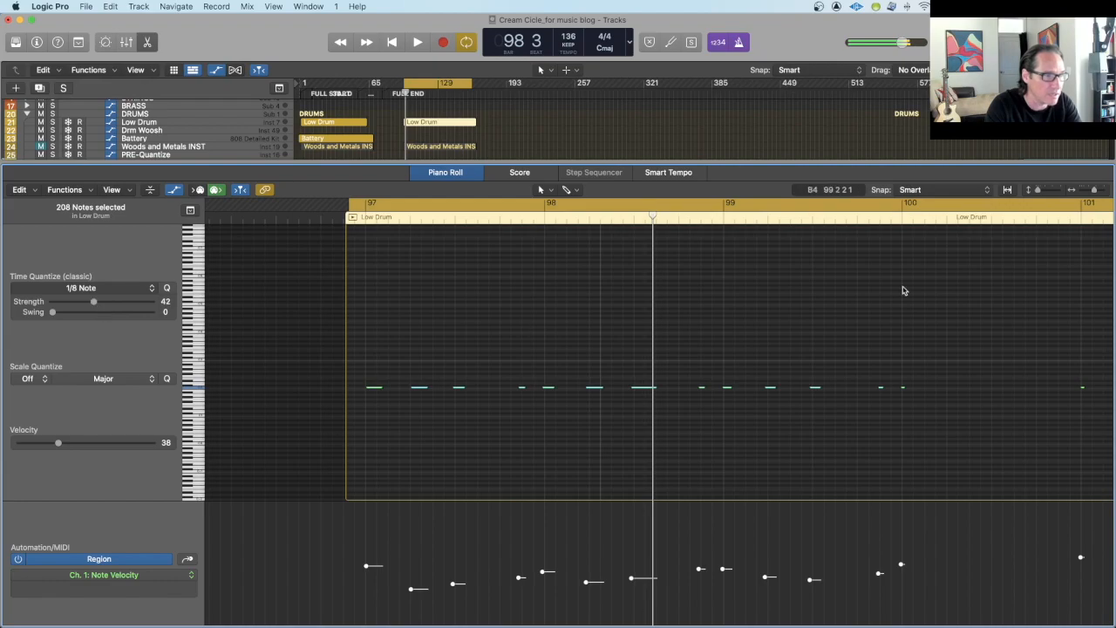
pyautogui.click(1096, 197)
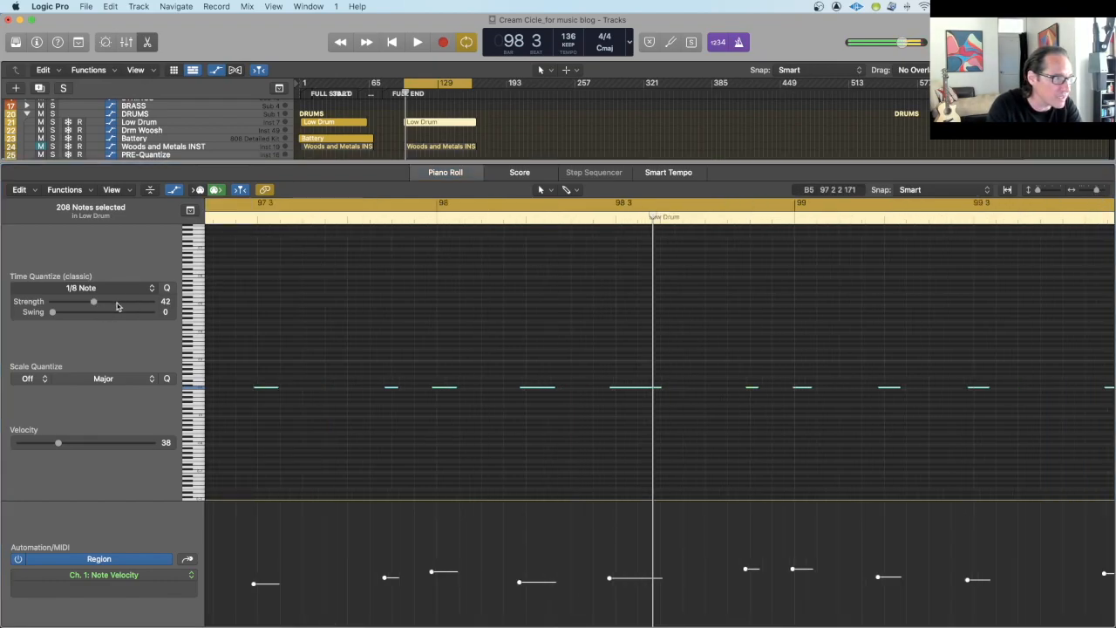
pyautogui.moveTo(95, 302); pyautogui.dragTo(154, 312)
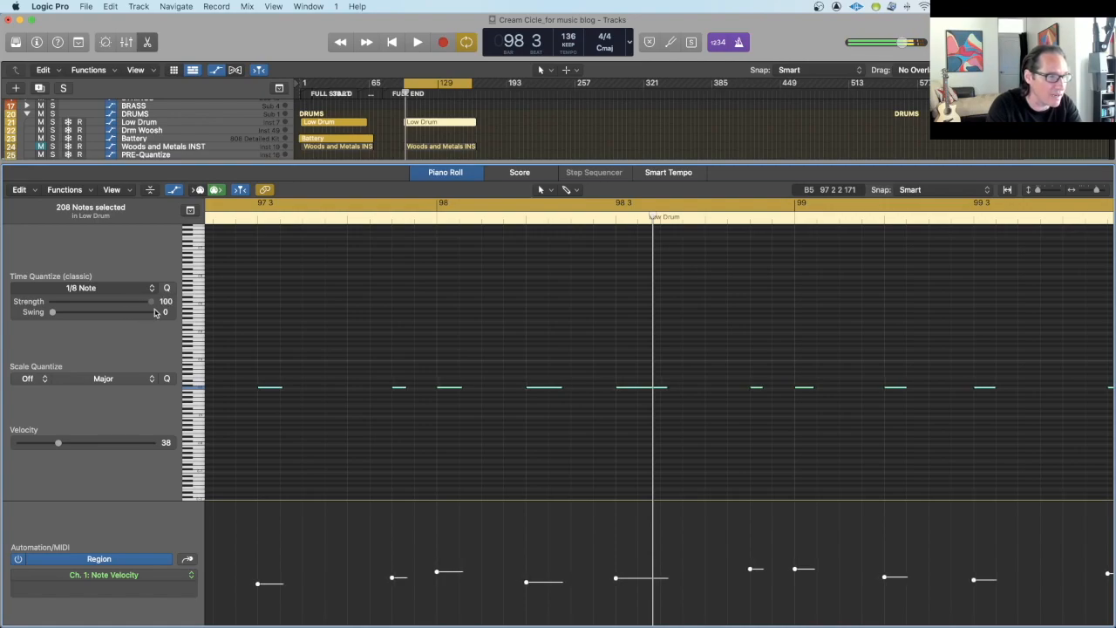
# Step: Play the fully quantized Low Drum part, stop, and examine its notes around bar 103 against the grid
pyautogui.hscroll(-3, 493, 348)
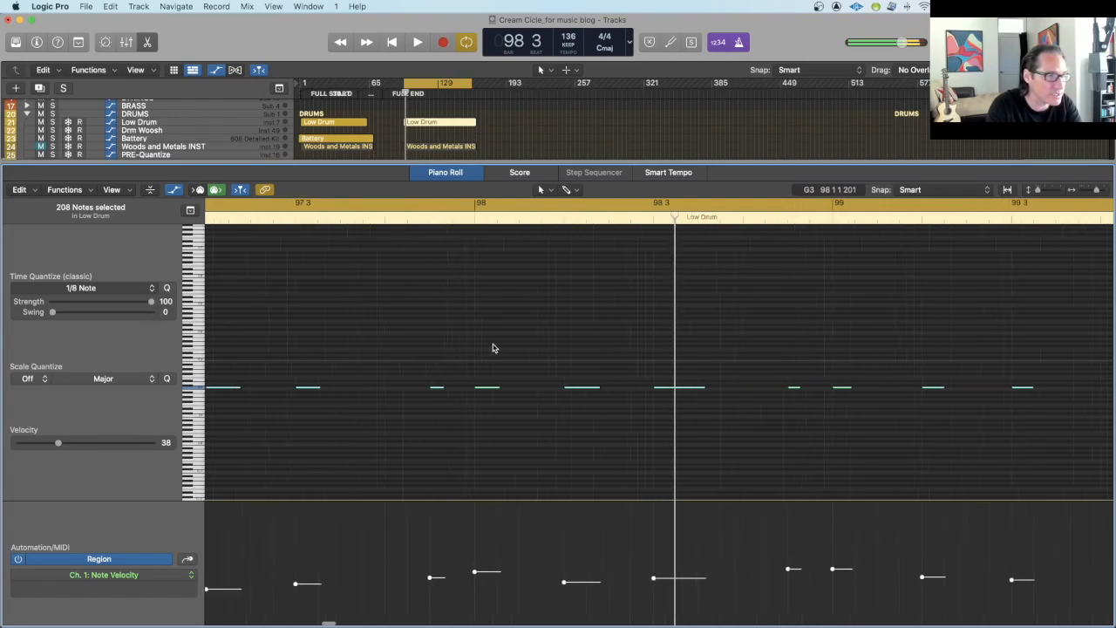
pyautogui.press('space')
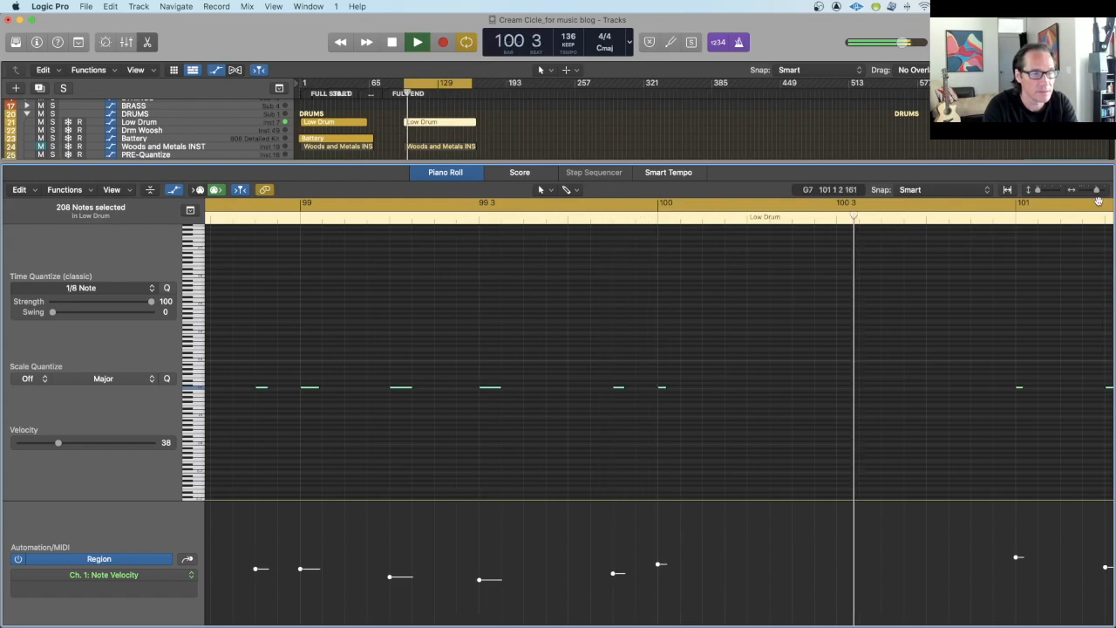
pyautogui.moveTo(1099, 196); pyautogui.dragTo(1085, 197)
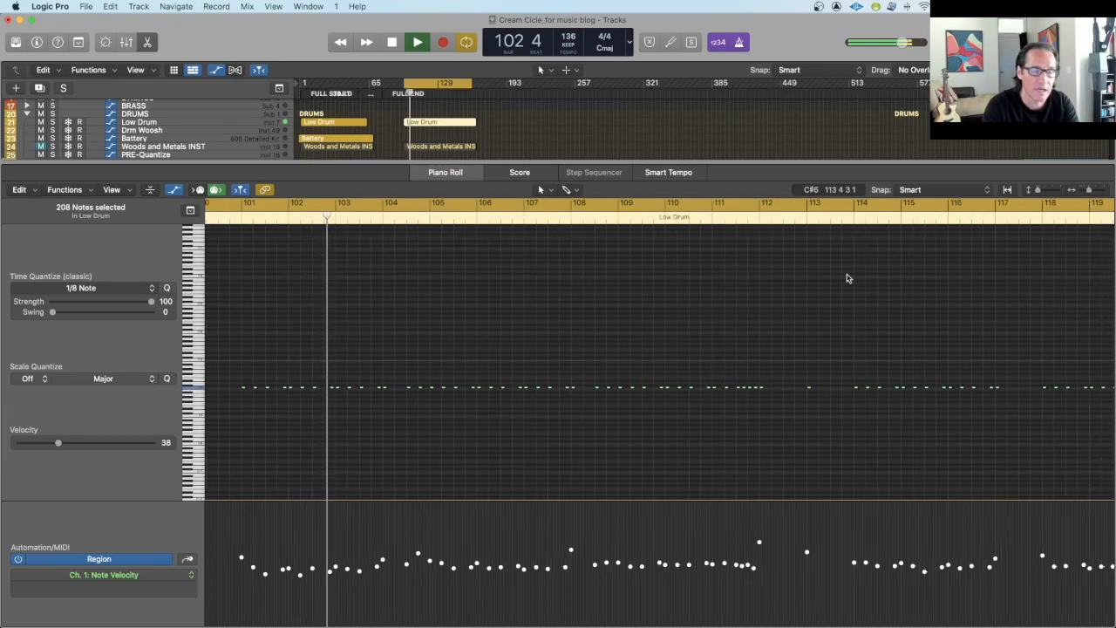
pyautogui.press('space')
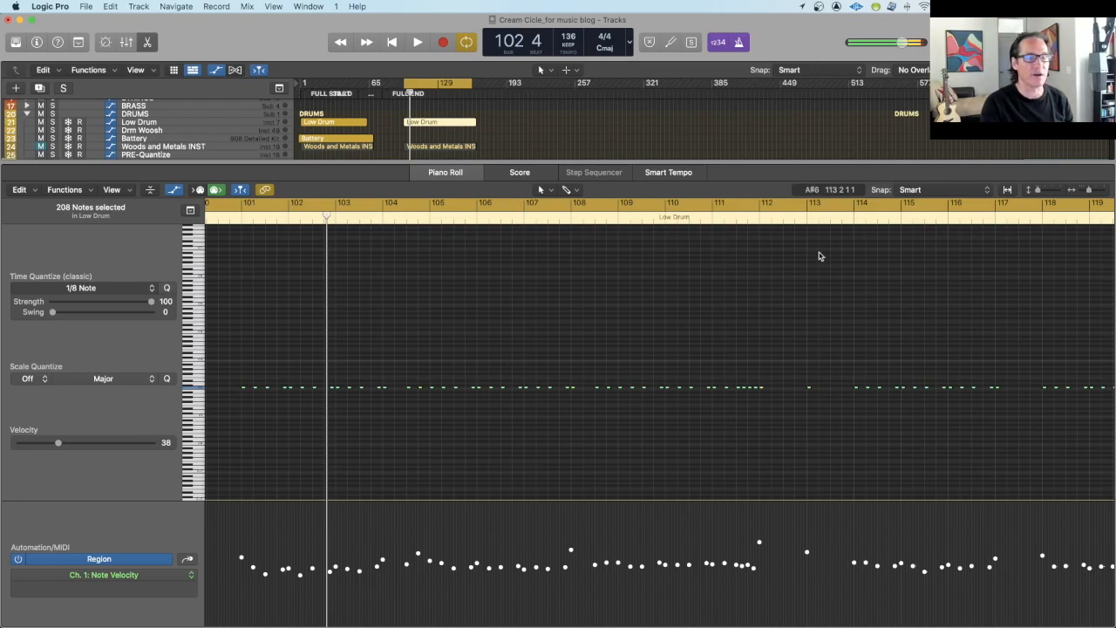
pyautogui.moveTo(1091, 193); pyautogui.dragTo(1113, 198)
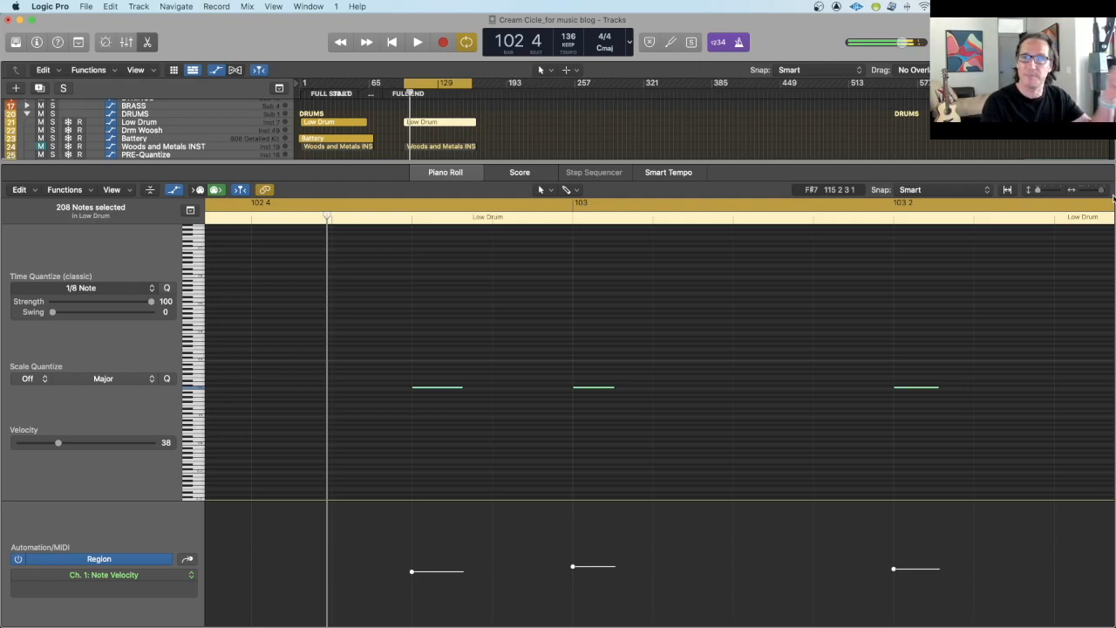
pyautogui.moveTo(1103, 193); pyautogui.dragTo(1102, 196)
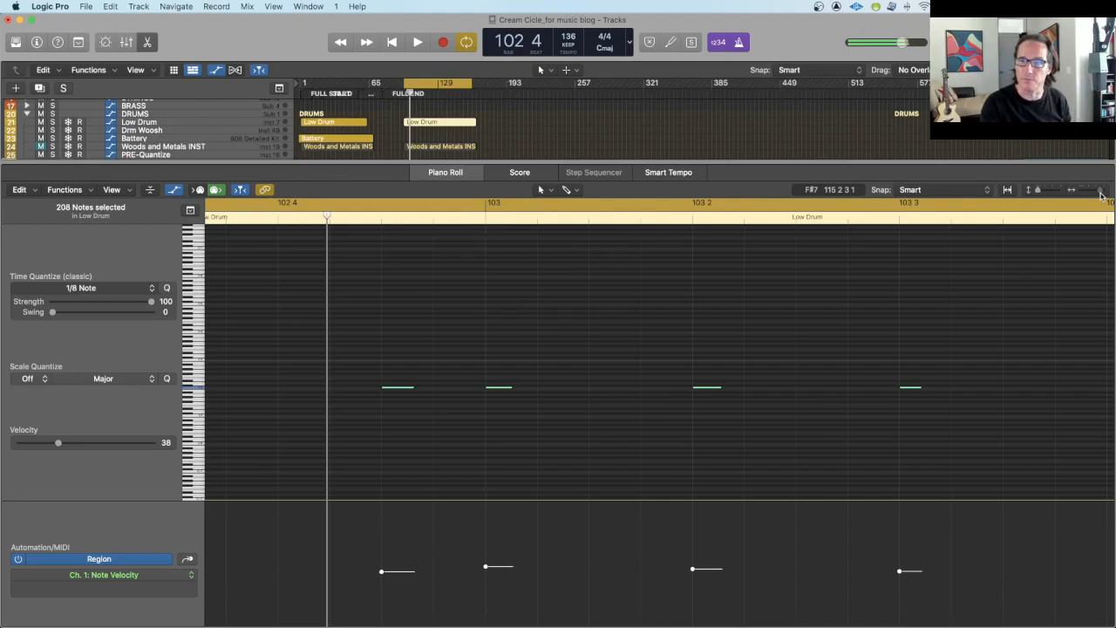
pyautogui.moveTo(1101, 195); pyautogui.dragTo(1096, 195)
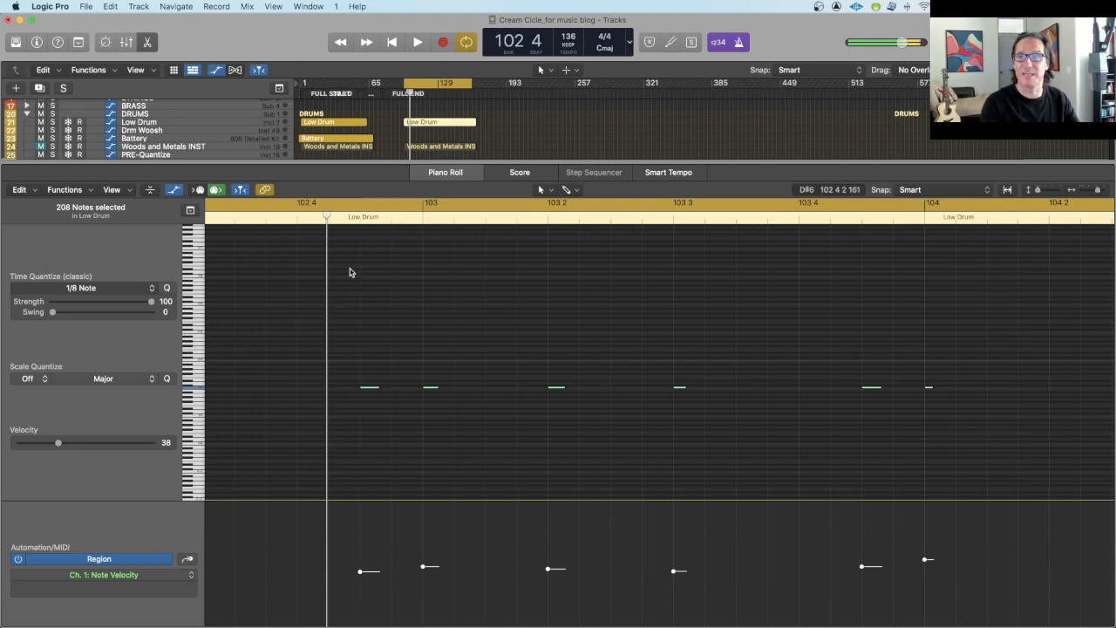
# Step: Open the Woods and Metals INST region ending section in the Piano Roll, unmute its track, and play it from bar 97
pyautogui.click(419, 148)
pyautogui.click(41, 149)
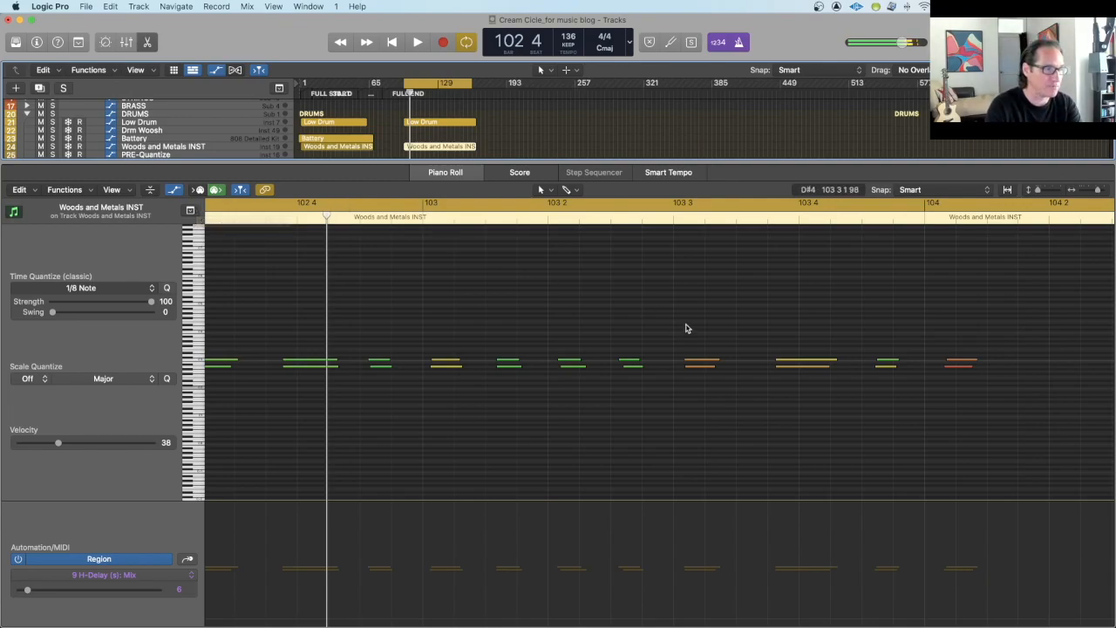
pyautogui.hscroll(-10, 666, 289)
pyautogui.hscroll(-3, 666, 288)
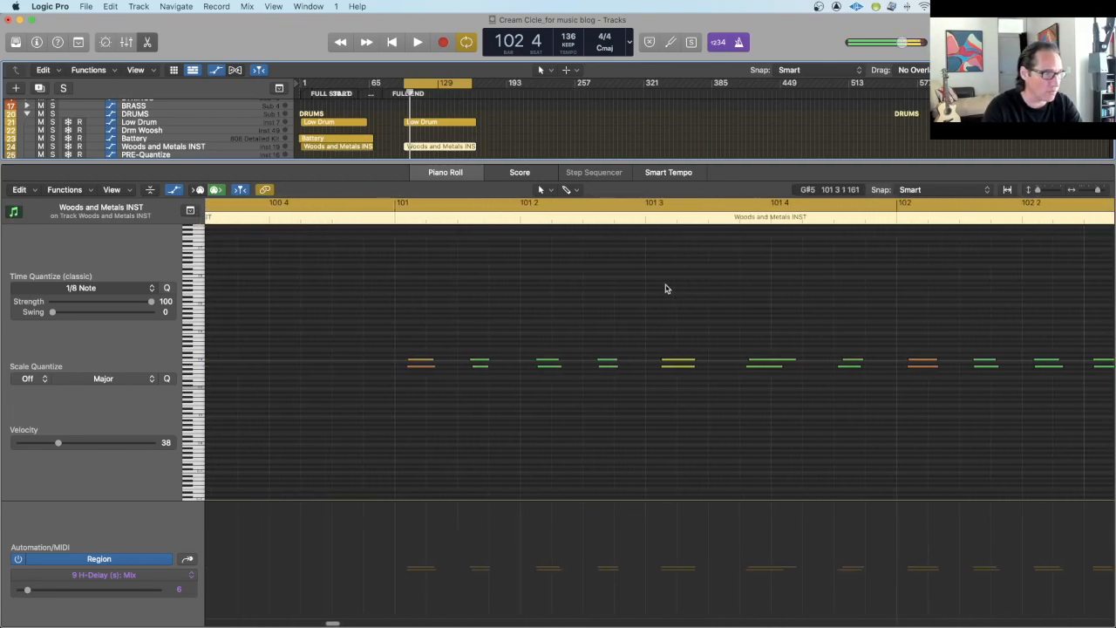
pyautogui.press('space')
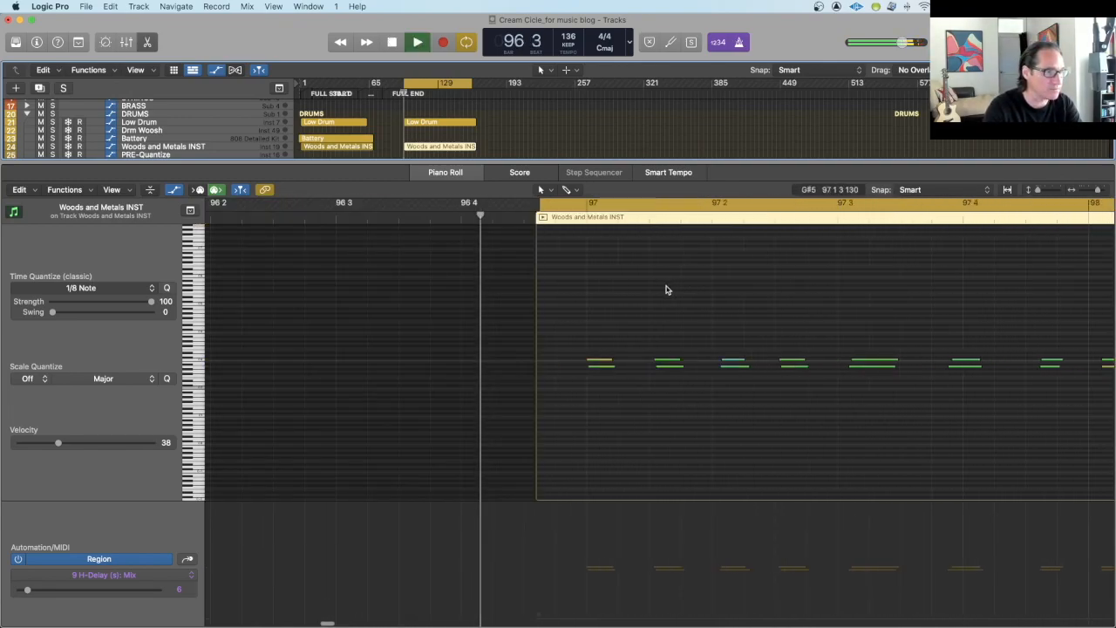
# Step: Select all Woods and Metals INST notes, quantize them to 1/8 Note at strength 100 during playback, and stop after listening
pyautogui.click(152, 303)
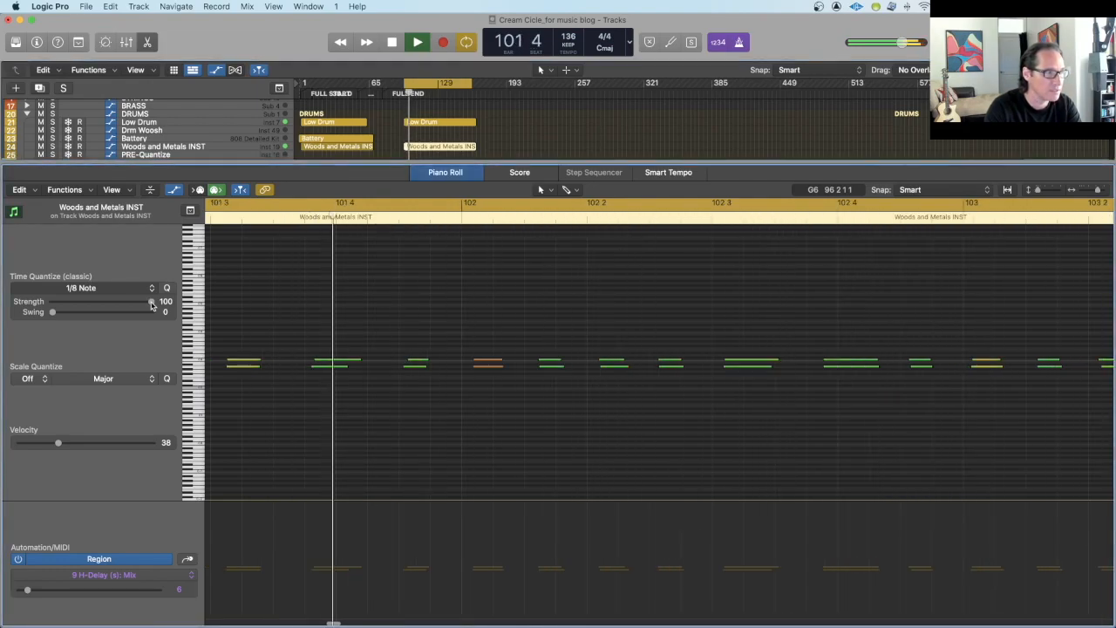
pyautogui.press('super+a')
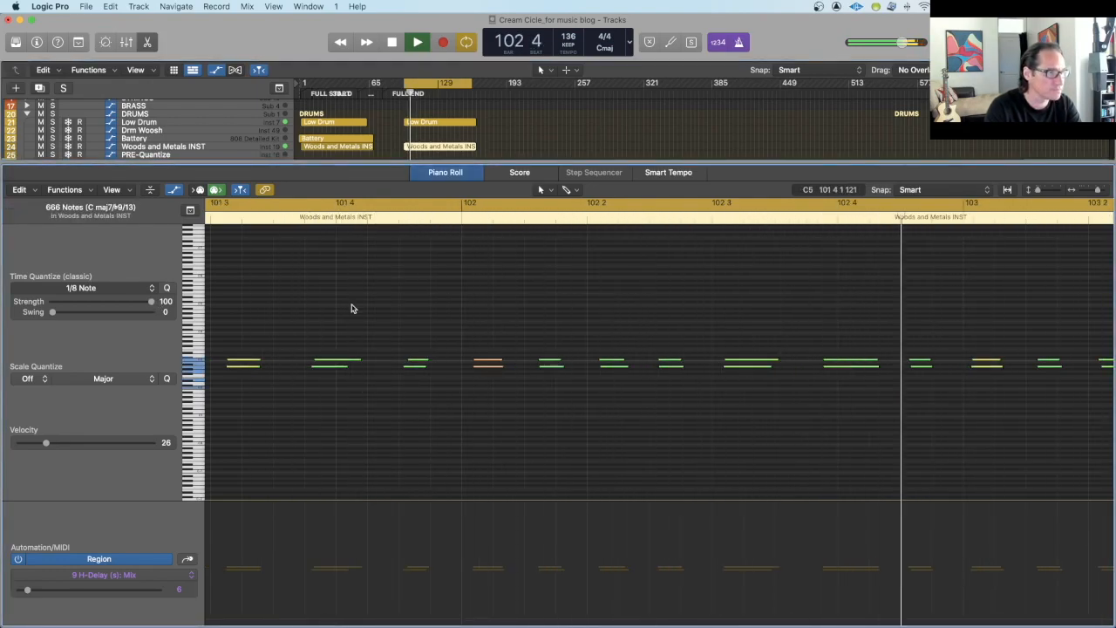
pyautogui.click(150, 304)
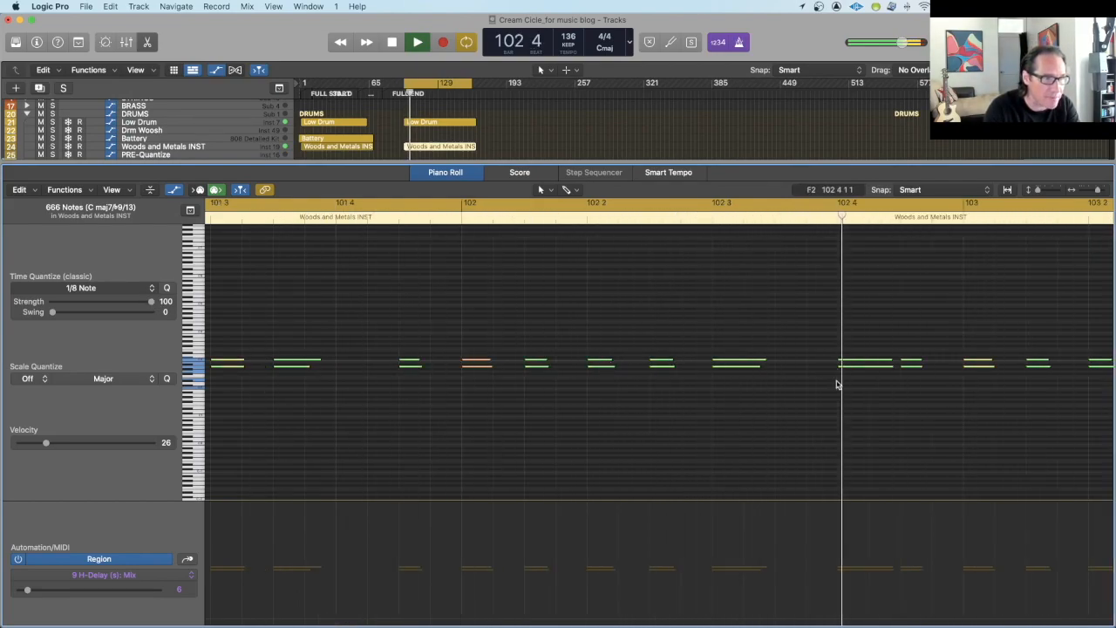
pyautogui.press('space')
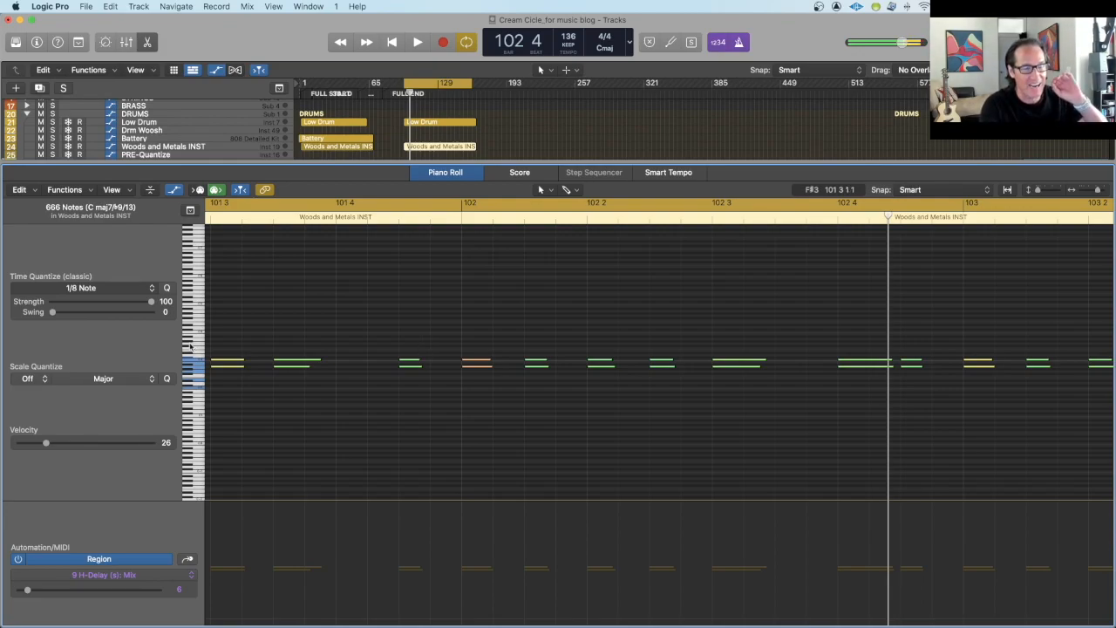
# Step: Change the Time Quantize value of the selected Woods and Metals INST notes to 1/16 Note
pyautogui.hscroll(-1, 138, 299)
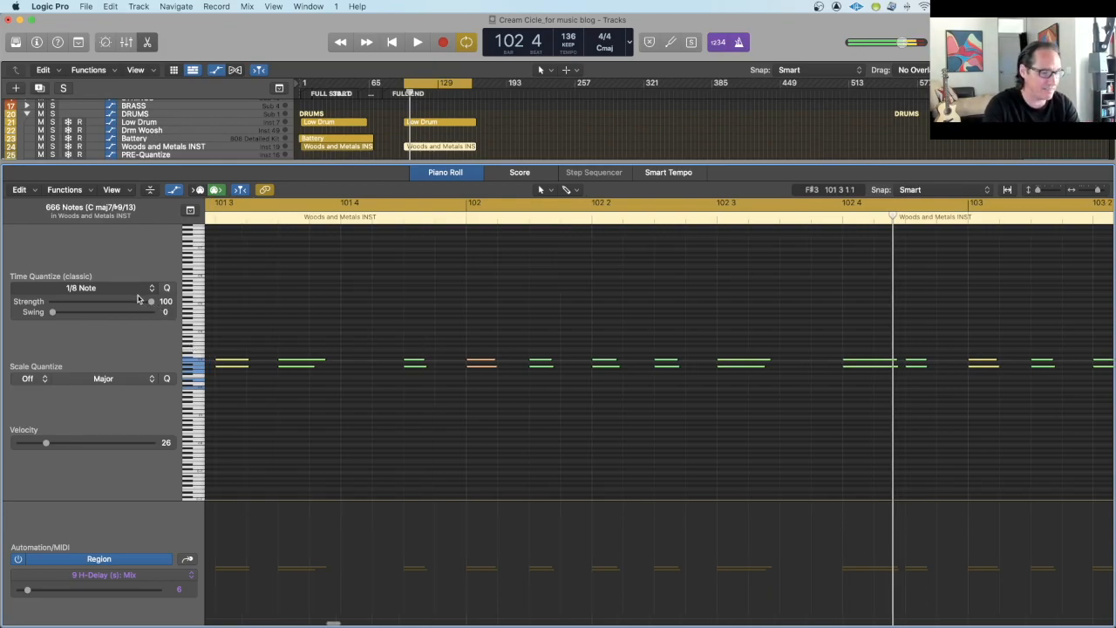
pyautogui.click(130, 292)
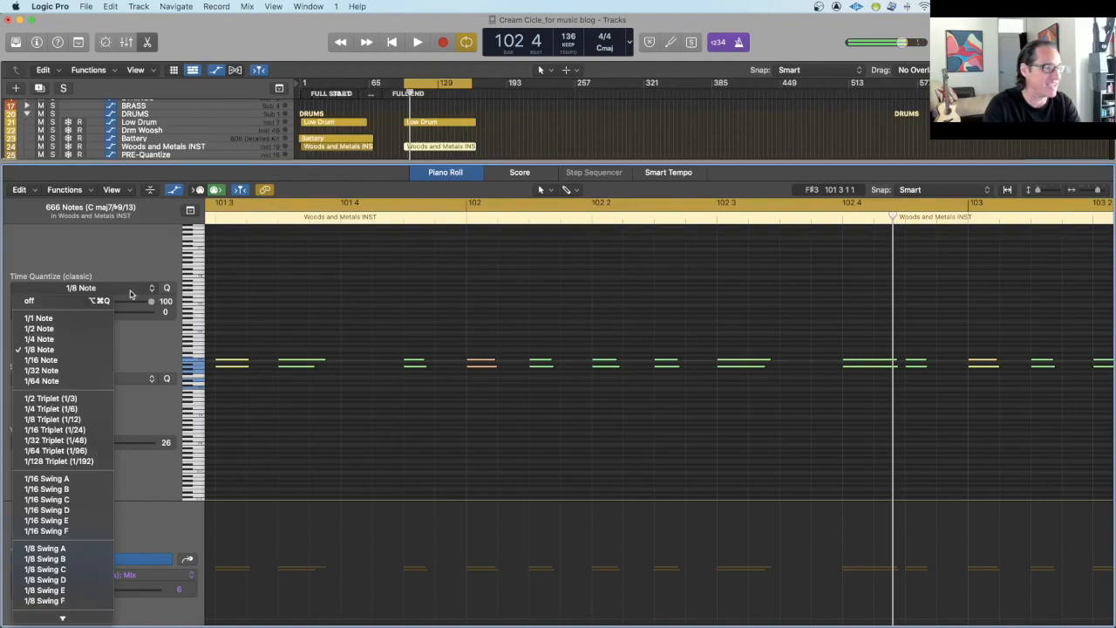
pyautogui.click(352, 291)
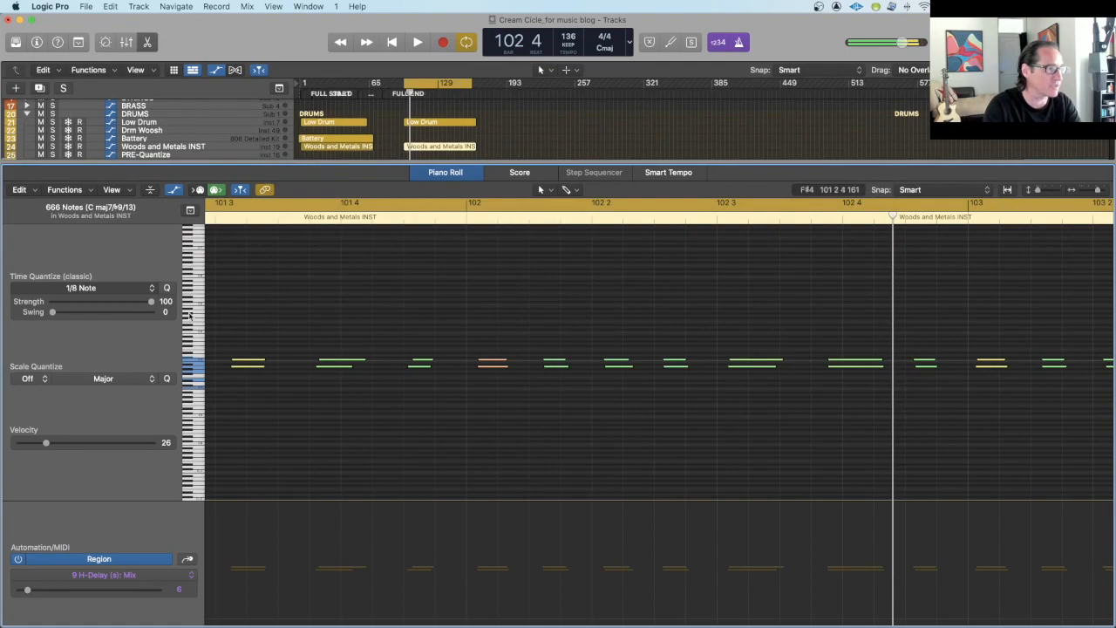
pyautogui.click(116, 292)
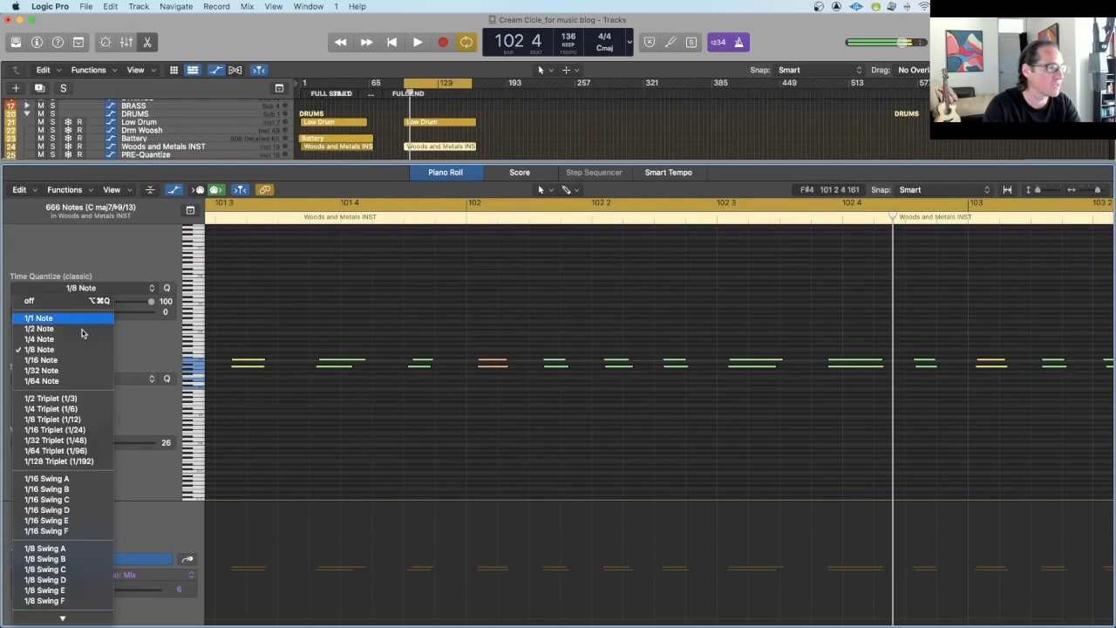
pyautogui.click(71, 360)
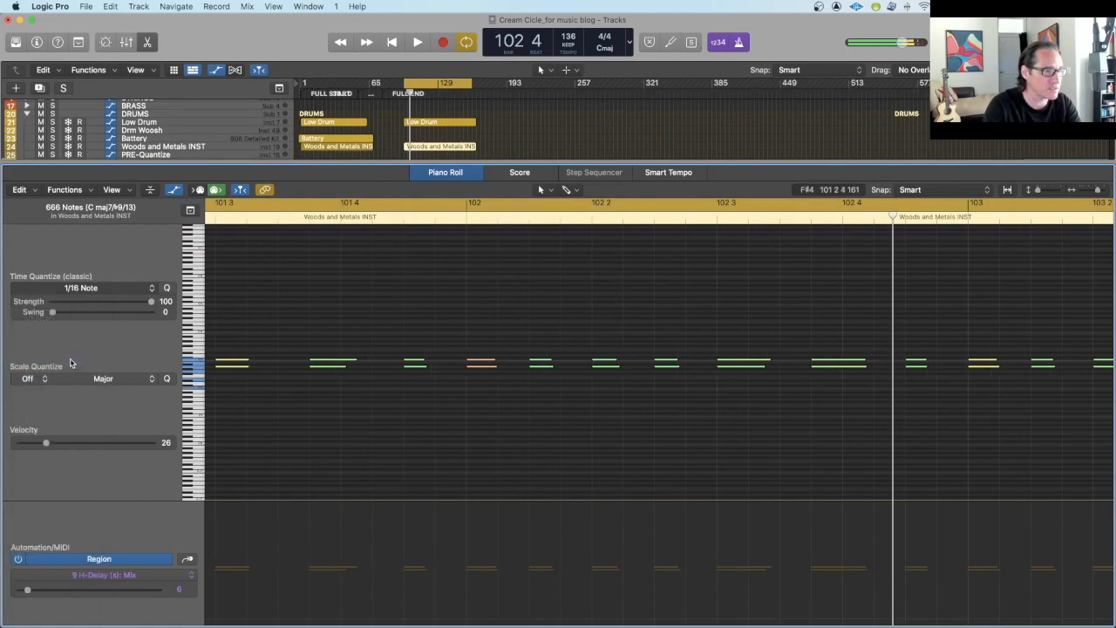
# Step: Examine the 1/16-quantized Woods and Metals INST notes back to bar 97 against the grid and play the part
pyautogui.hscroll(-4, 698, 311)
pyautogui.hscroll(-10, 698, 310)
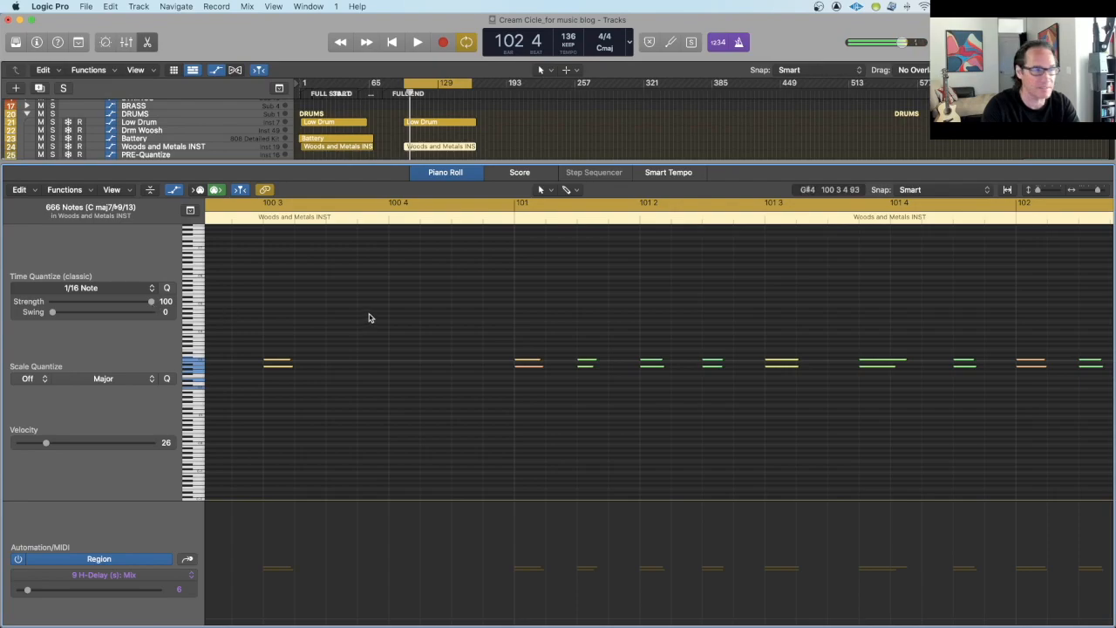
pyautogui.hscroll(-10, 367, 317)
pyautogui.hscroll(-20, 367, 318)
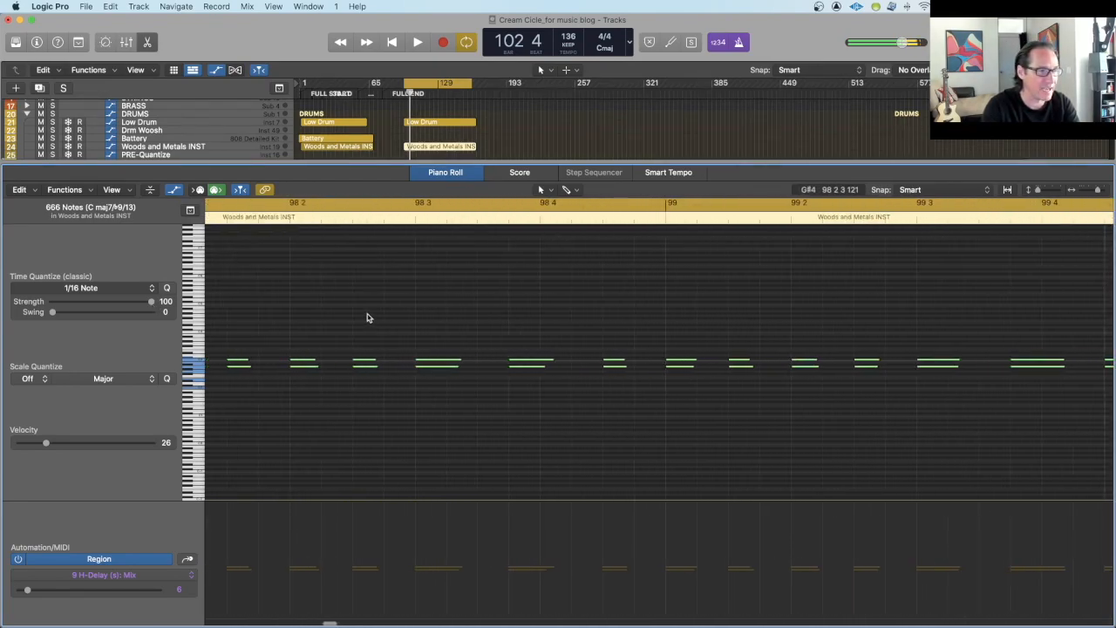
pyautogui.hscroll(-5, 367, 317)
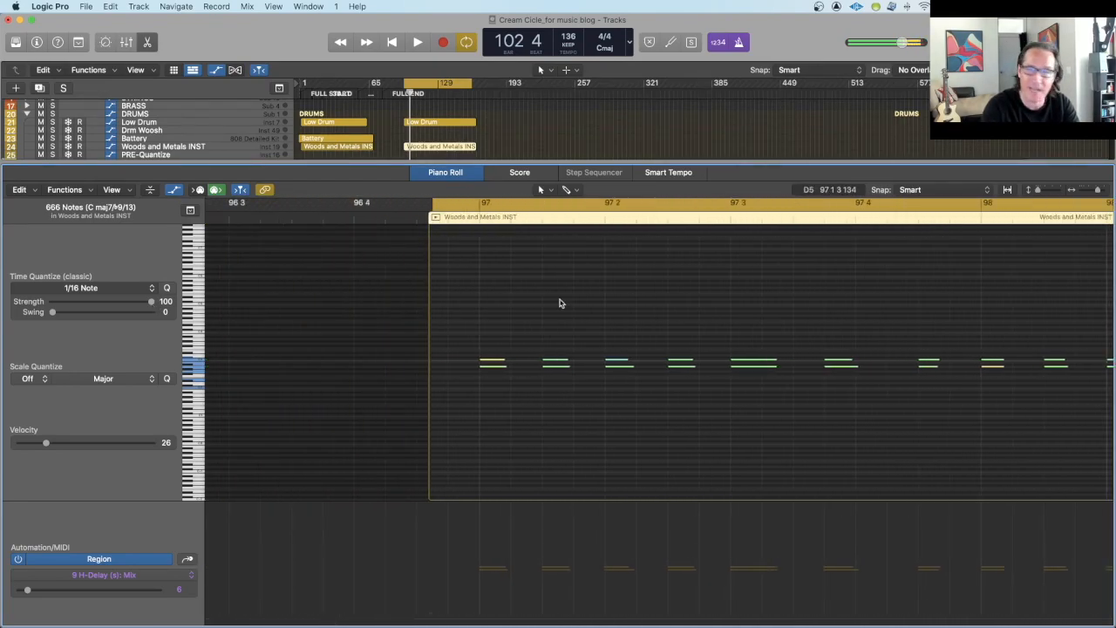
pyautogui.hscroll(-3, 560, 302)
pyautogui.press('space')
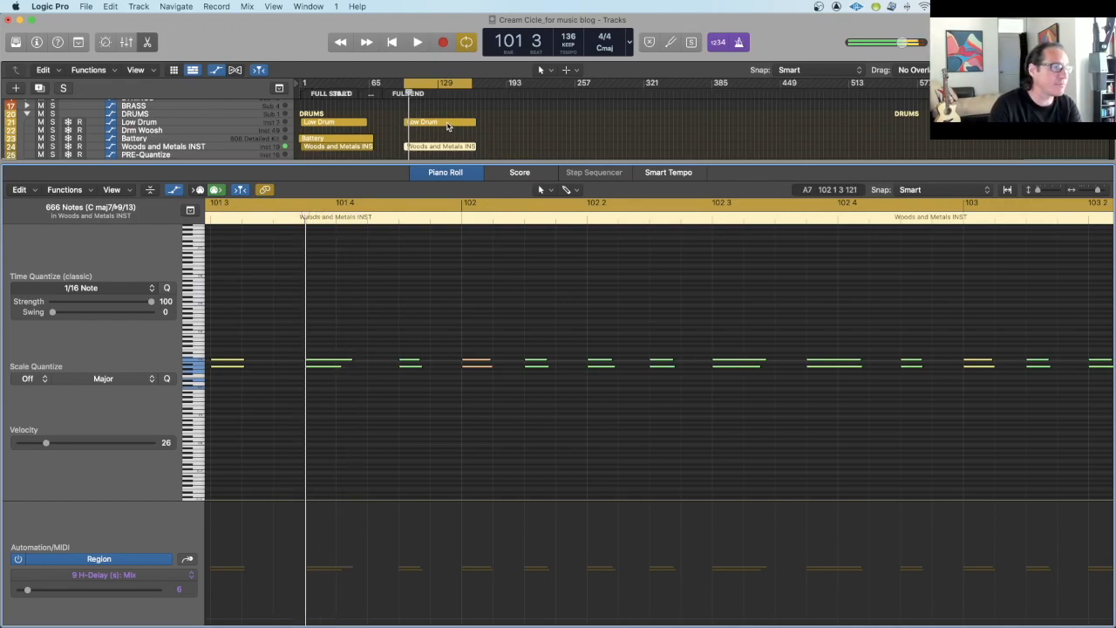
# Step: Add the Low Drum region to the selection and compare both parts' note alignment around bars 97 and 98
pyautogui.keyDown('shift'); pyautogui.click(446, 125); pyautogui.keyUp('shift')
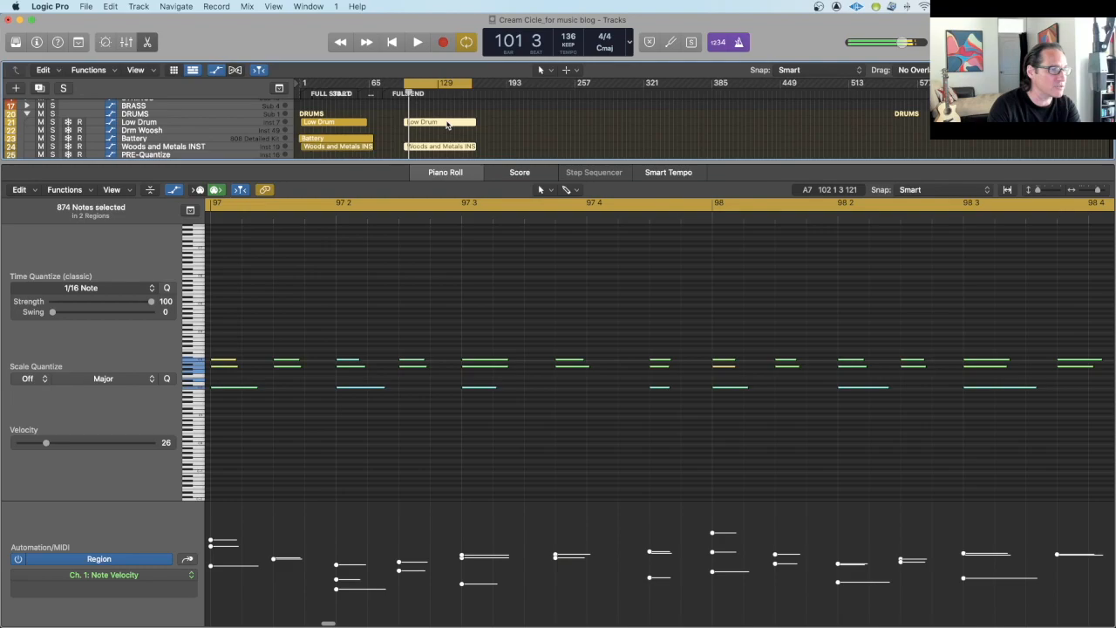
pyautogui.hscroll(-5, 469, 294)
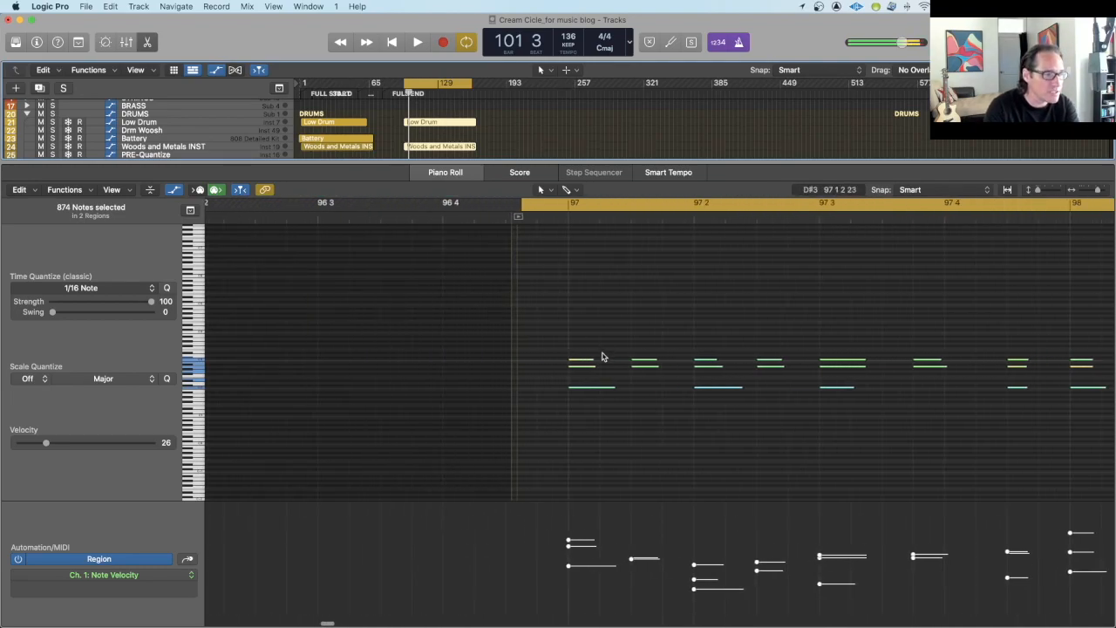
pyautogui.hscroll(1, 779, 340)
pyautogui.hscroll(4, 792, 393)
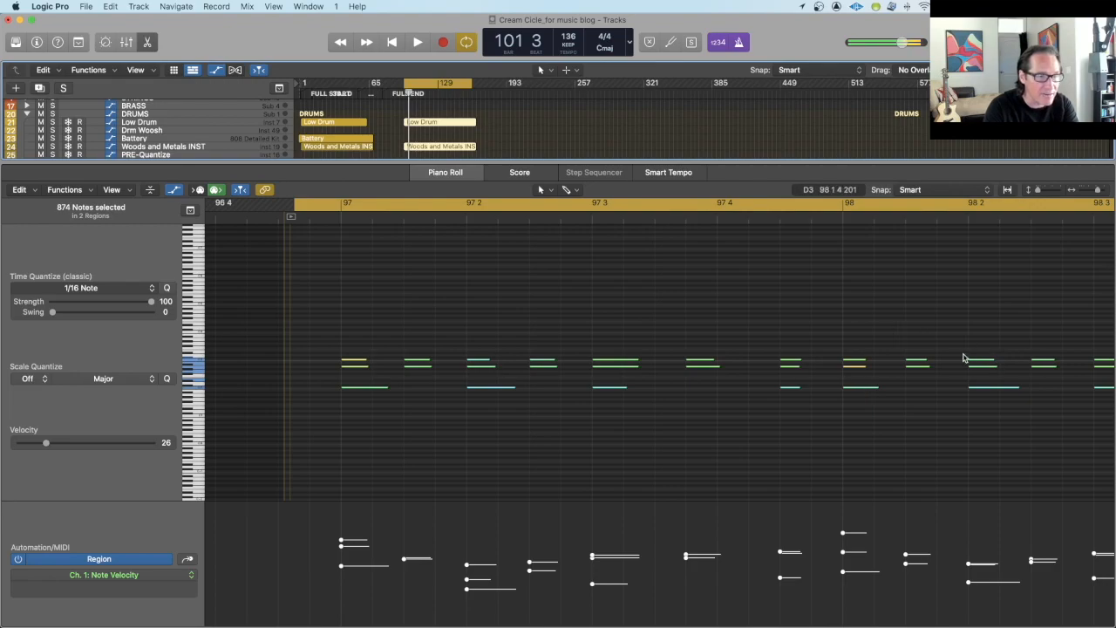
# Step: Play the quantized Low Drum and Woods and Metals INST regions together from bar 97, follow their notes, and stop
pyautogui.press('space')
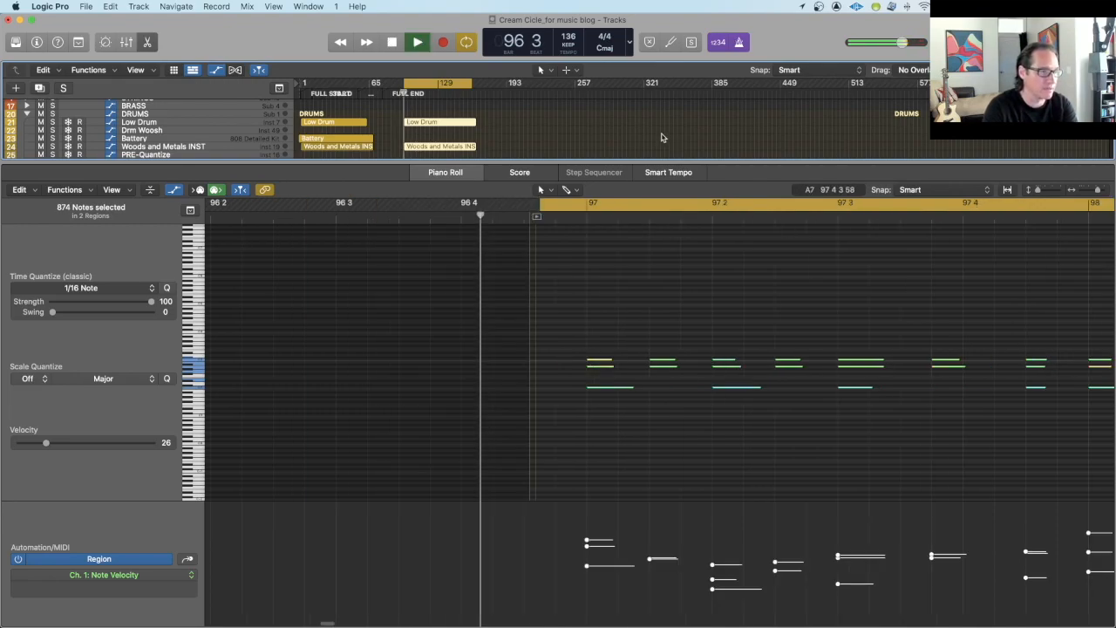
pyautogui.hscroll(4, 765, 263)
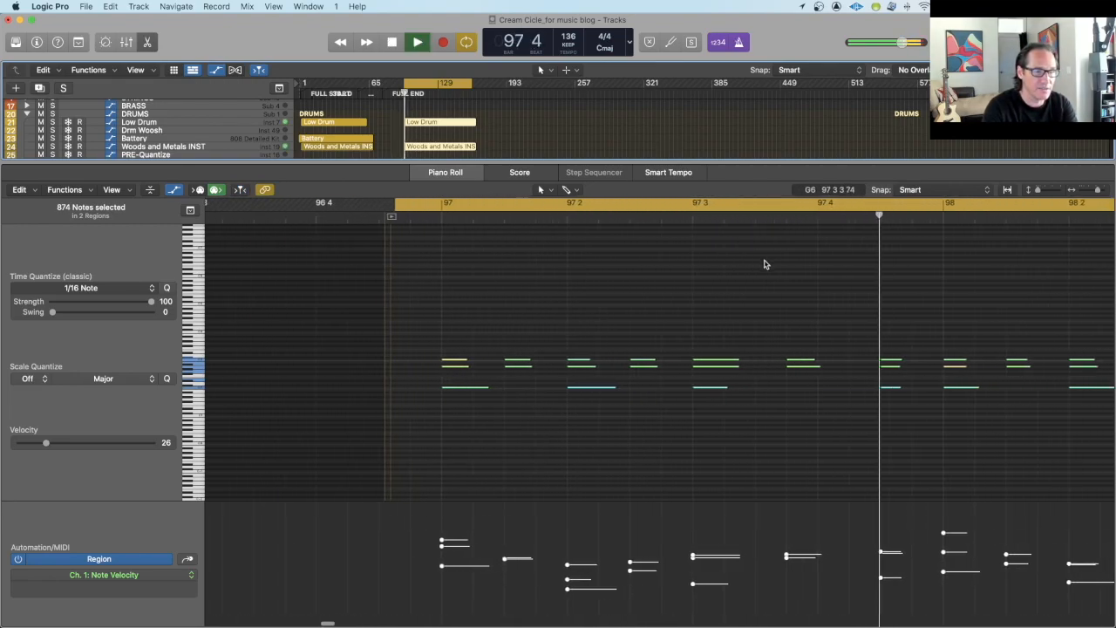
pyautogui.hscroll(3, 765, 263)
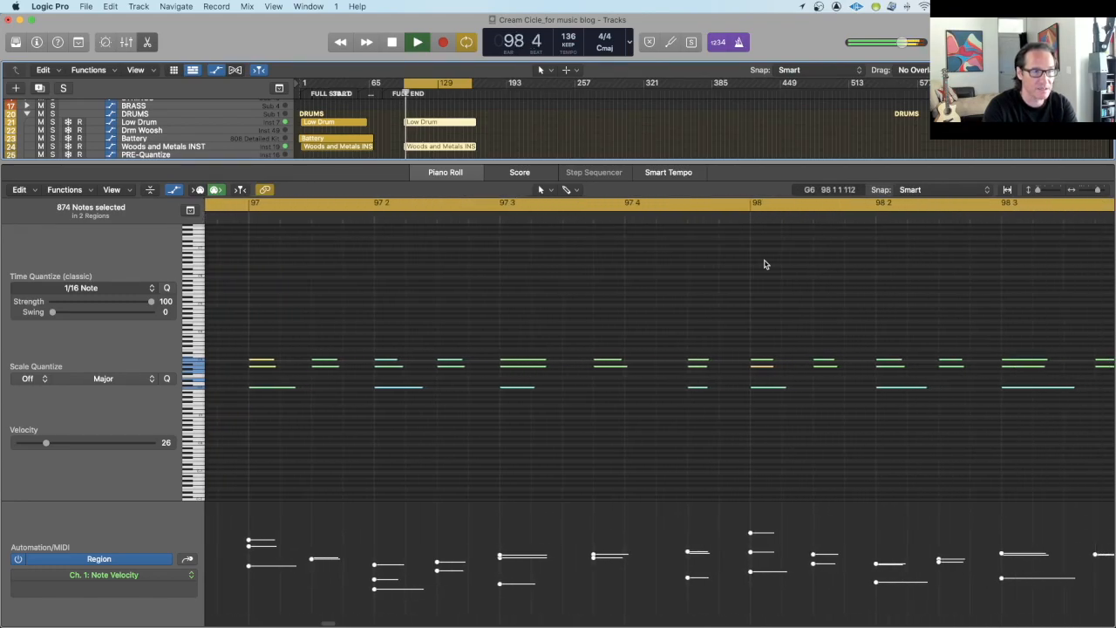
pyautogui.press('space')
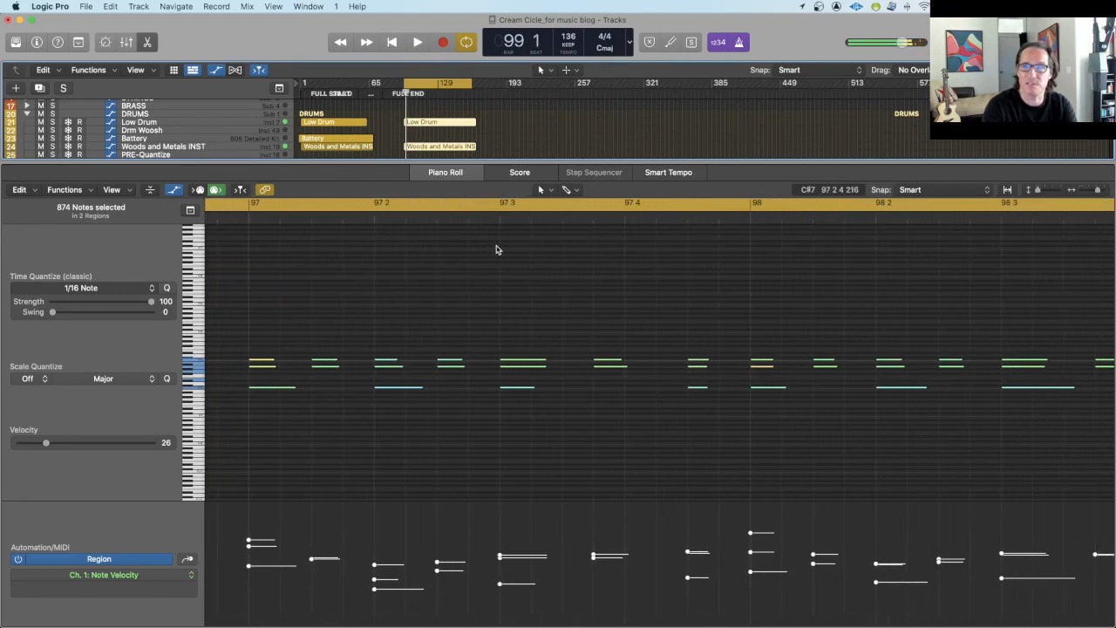
# Step: Clear the two-region selection and view the Woods and Metals INST and Low Drum regions one at a time
pyautogui.click(509, 124)
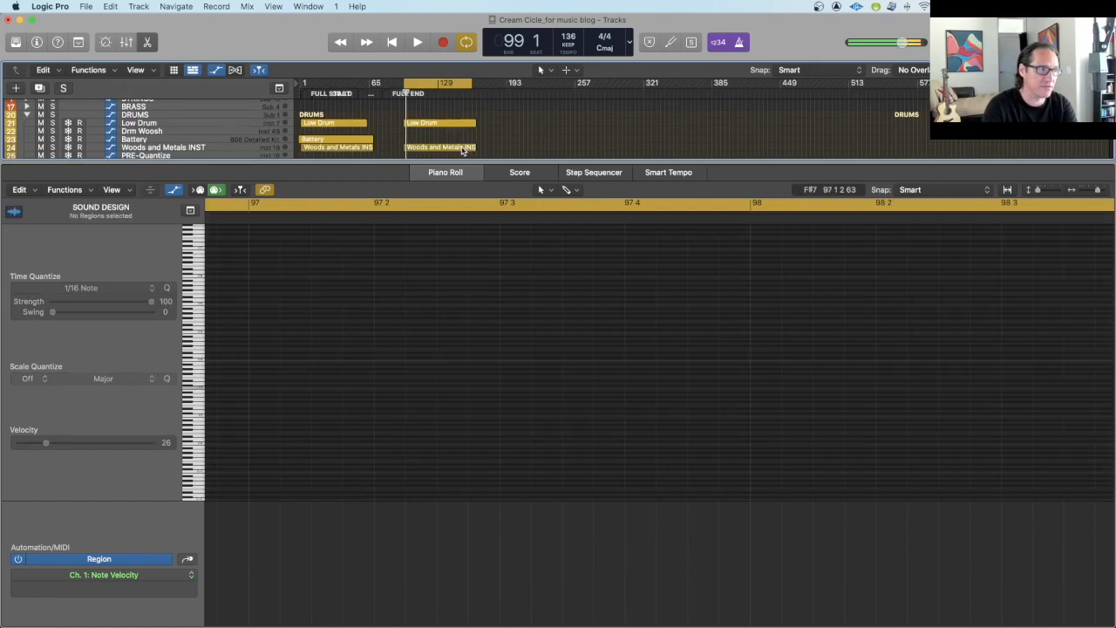
pyautogui.click(463, 150)
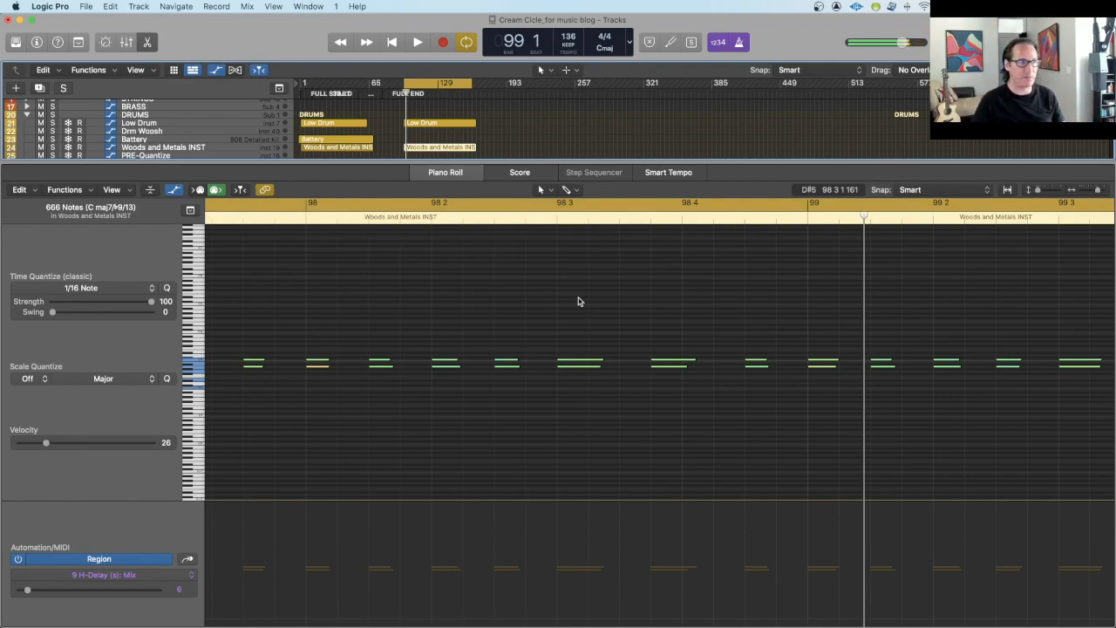
pyautogui.click(446, 125)
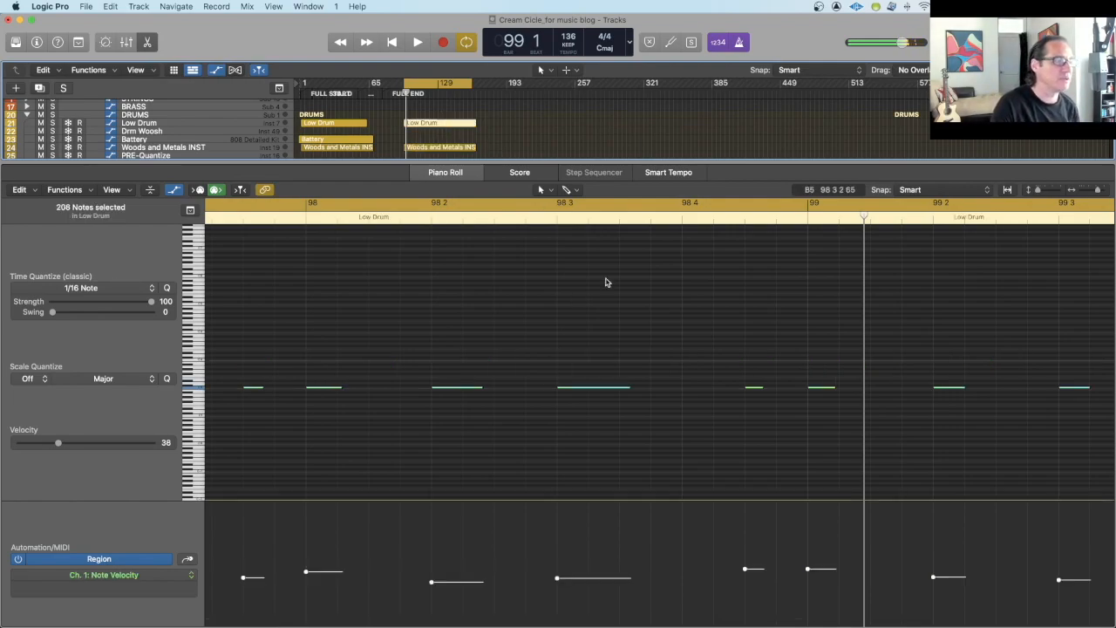
# Step: Select all Low Drum notes, set Time Quantize to 1/8 Note, and adjust the strength first to 80 and finally to 85
pyautogui.click(623, 291)
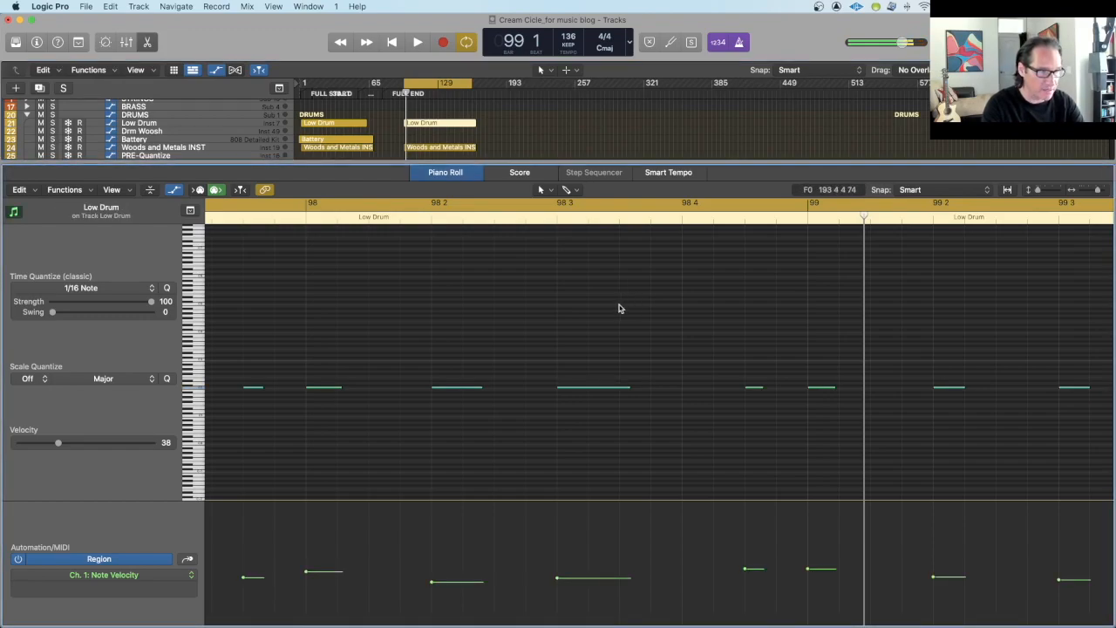
pyautogui.press('super+a')
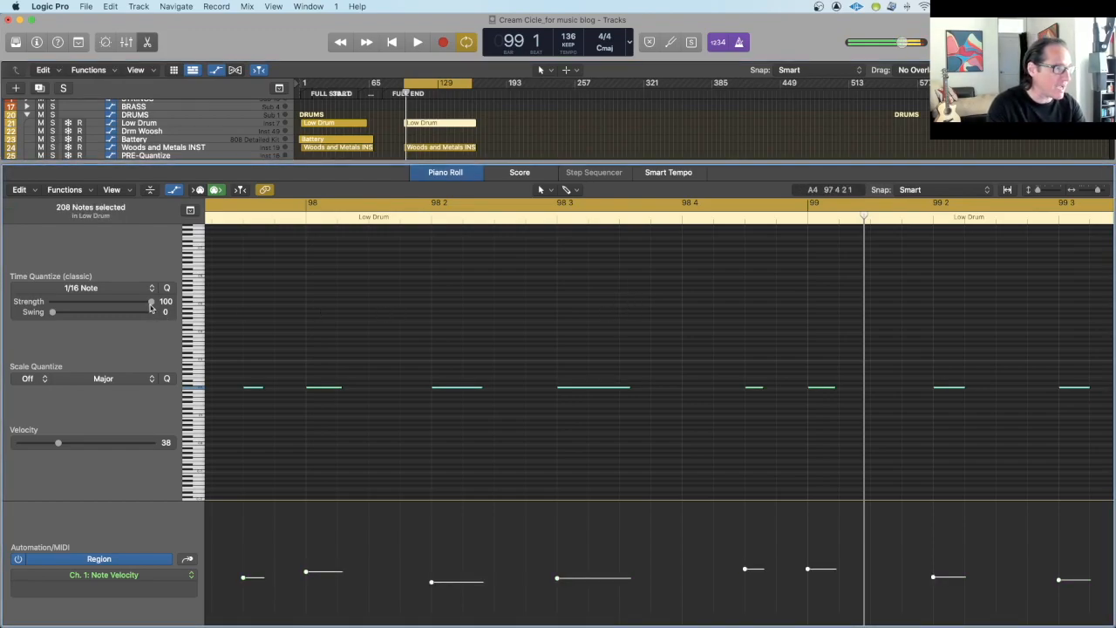
pyautogui.click(114, 295)
pyautogui.click(65, 354)
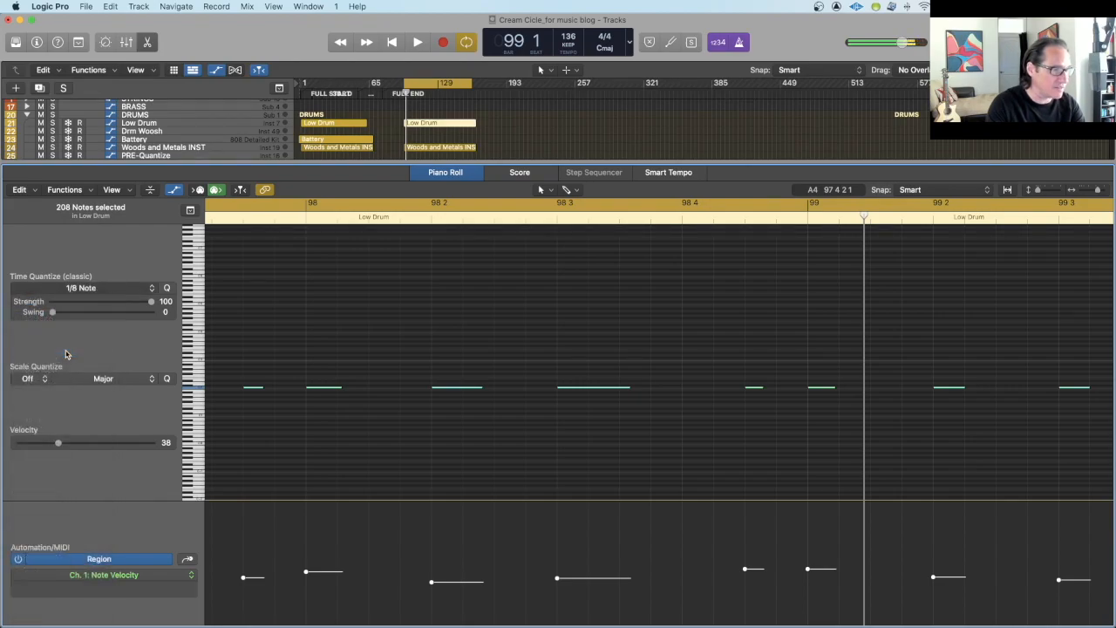
pyautogui.moveTo(151, 303); pyautogui.dragTo(132, 309)
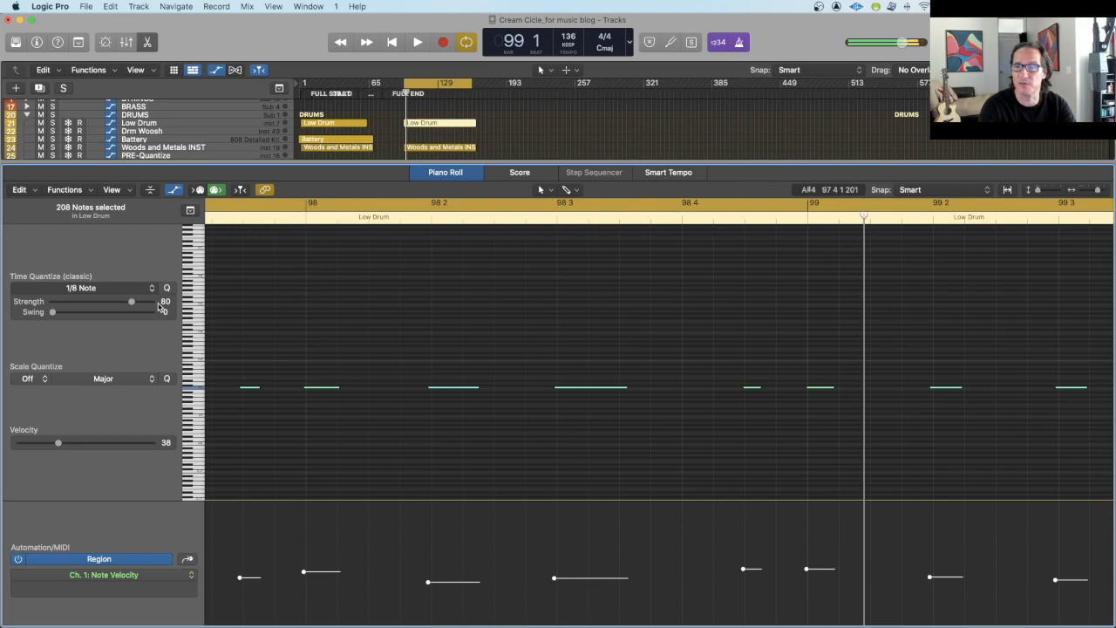
pyautogui.moveTo(130, 303); pyautogui.dragTo(138, 306)
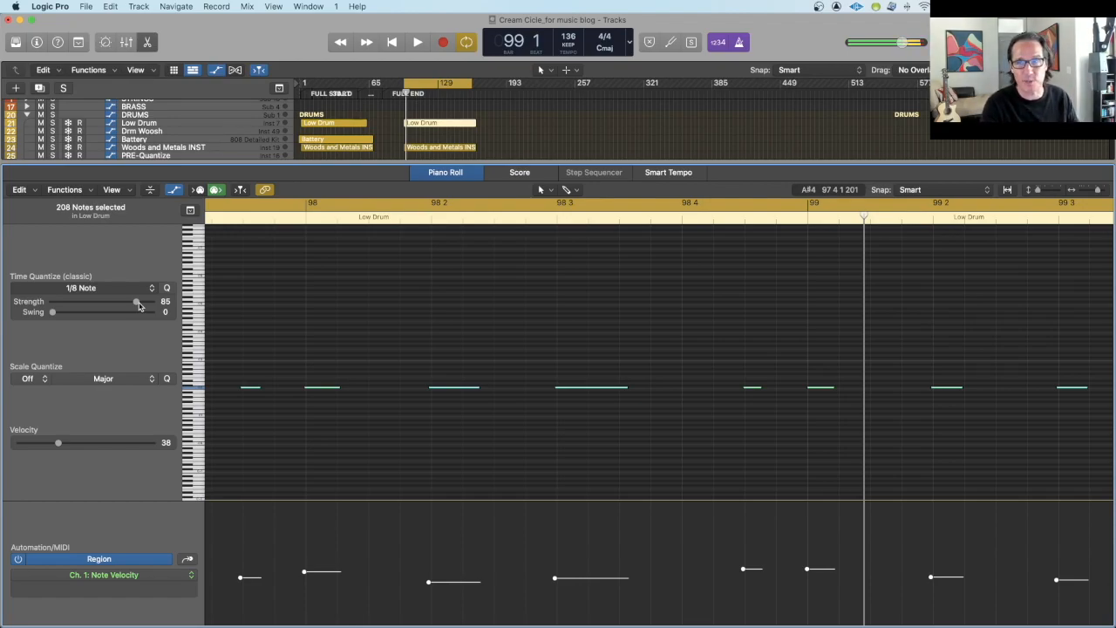
# Step: Open the Woods and Metals INST region and quantize its notes to 1/16 Note at strength 70
pyautogui.click(443, 147)
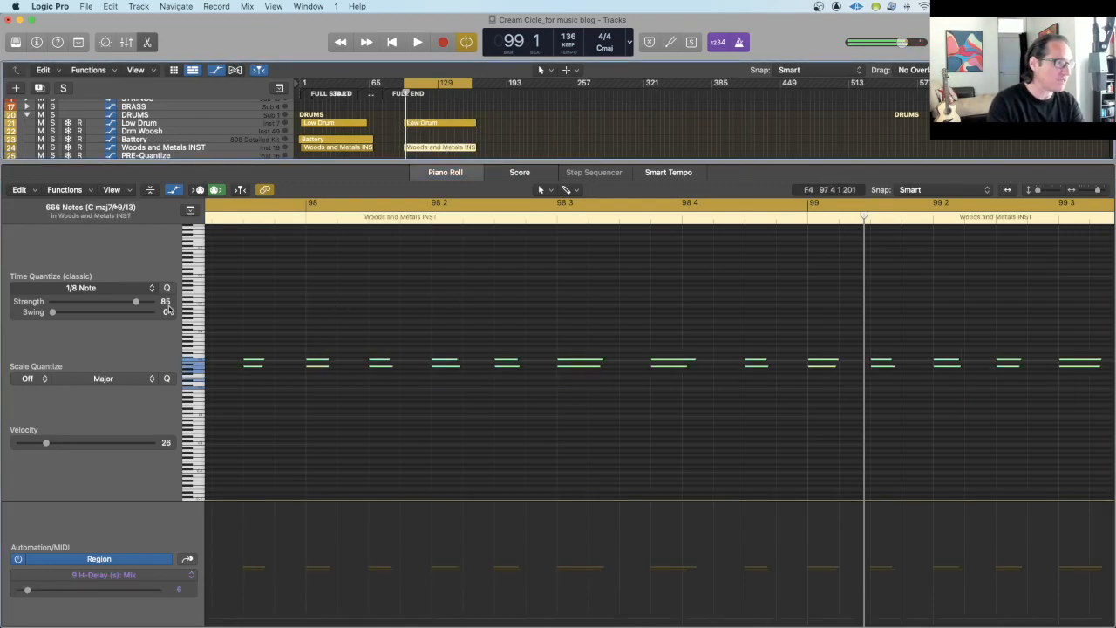
pyautogui.click(108, 295)
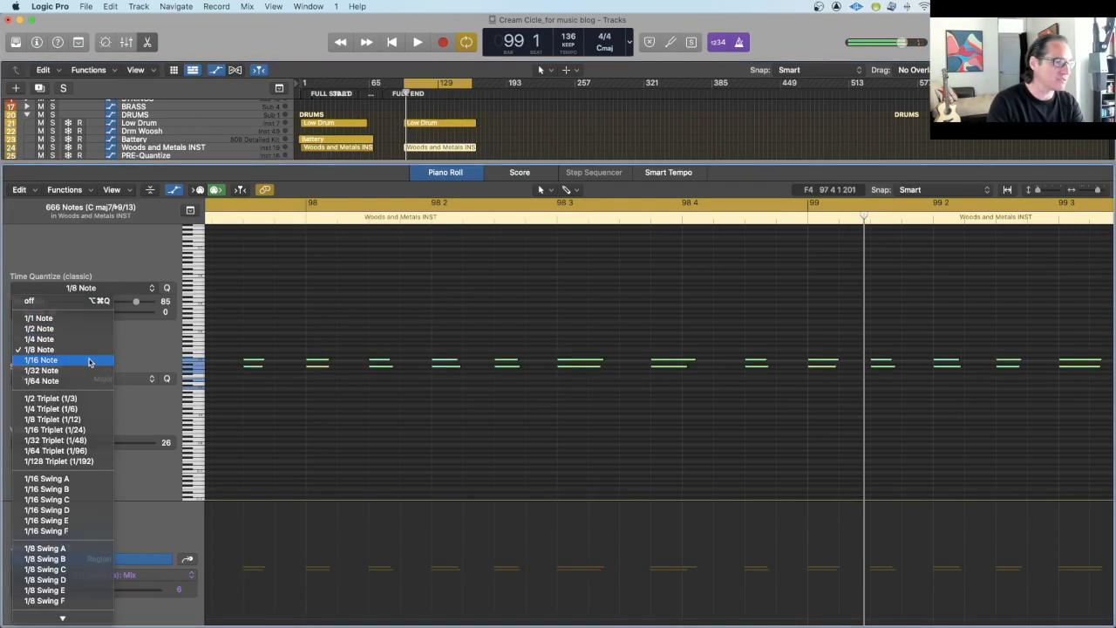
pyautogui.click(89, 361)
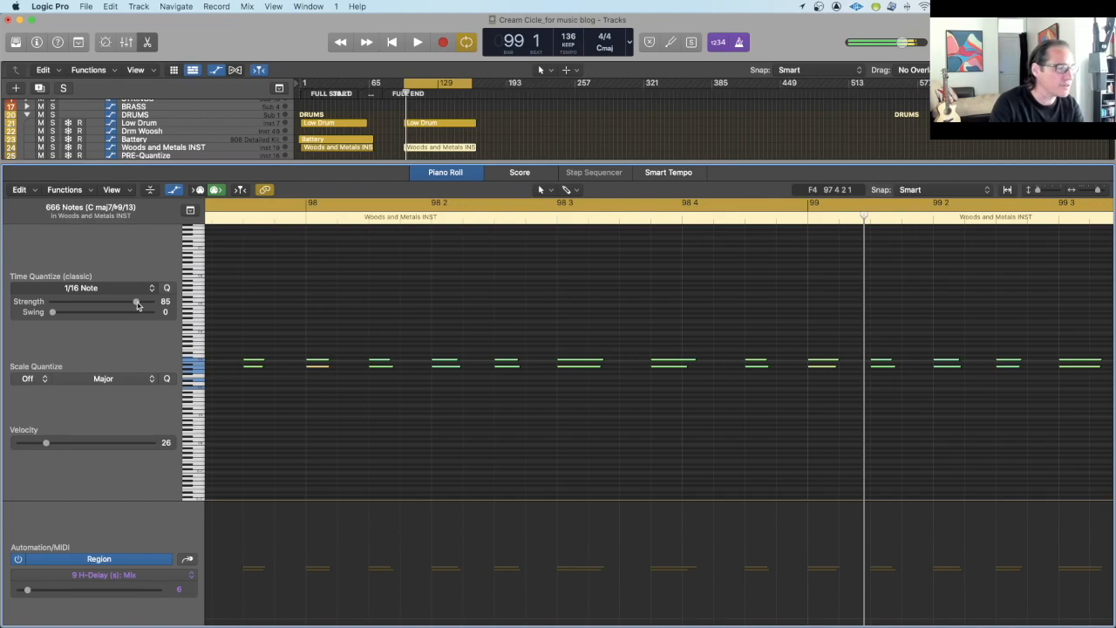
pyautogui.moveTo(137, 305); pyautogui.dragTo(123, 308)
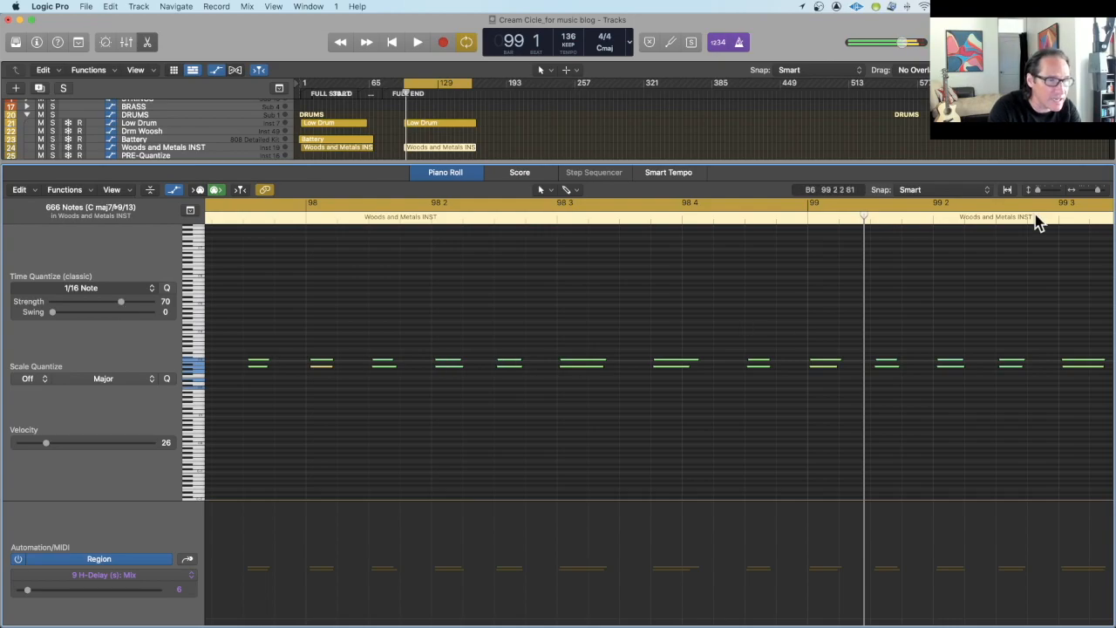
# Step: Examine how the quantized Woods and Metals INST notes sit against the grid and play the region from bar 97
pyautogui.moveTo(1098, 190); pyautogui.dragTo(1103, 190)
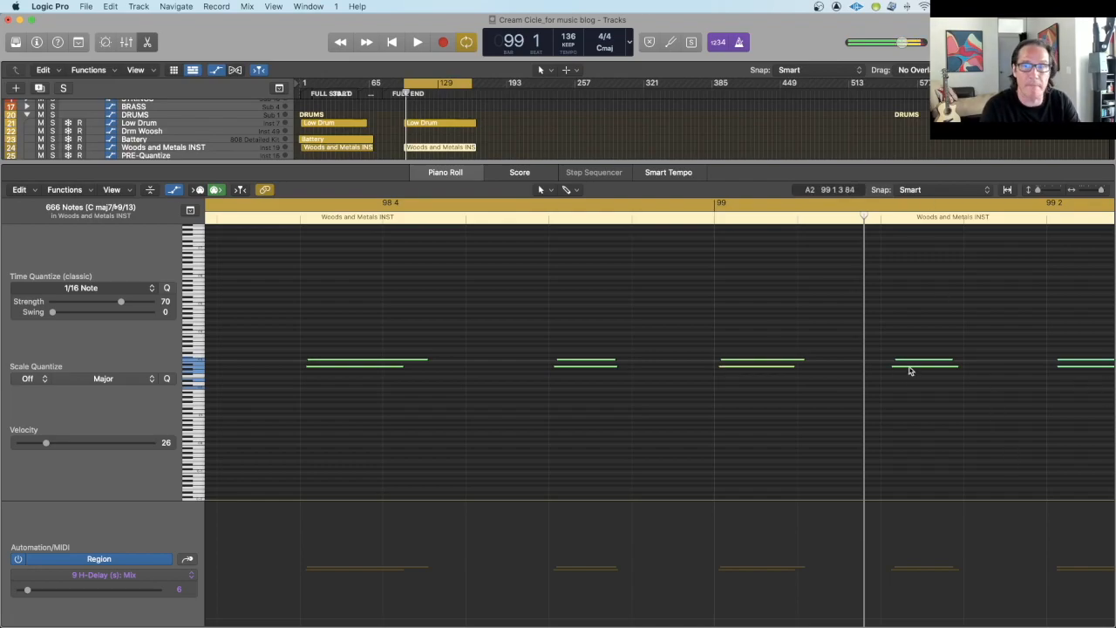
pyautogui.moveTo(1100, 191); pyautogui.dragTo(1089, 199)
pyautogui.press('space')
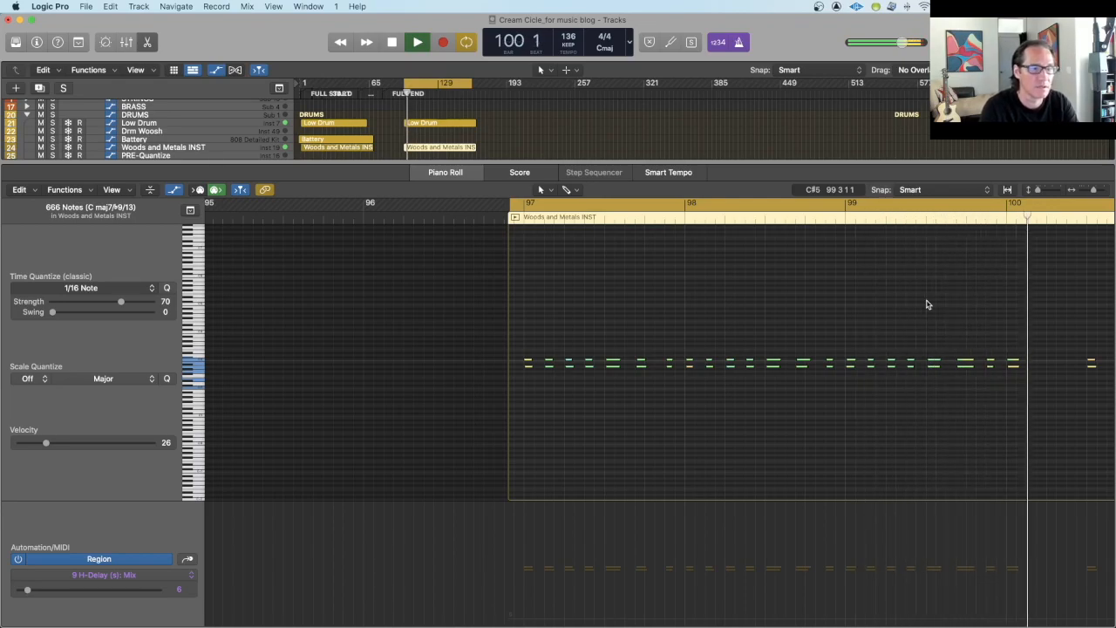
pyautogui.press('space')
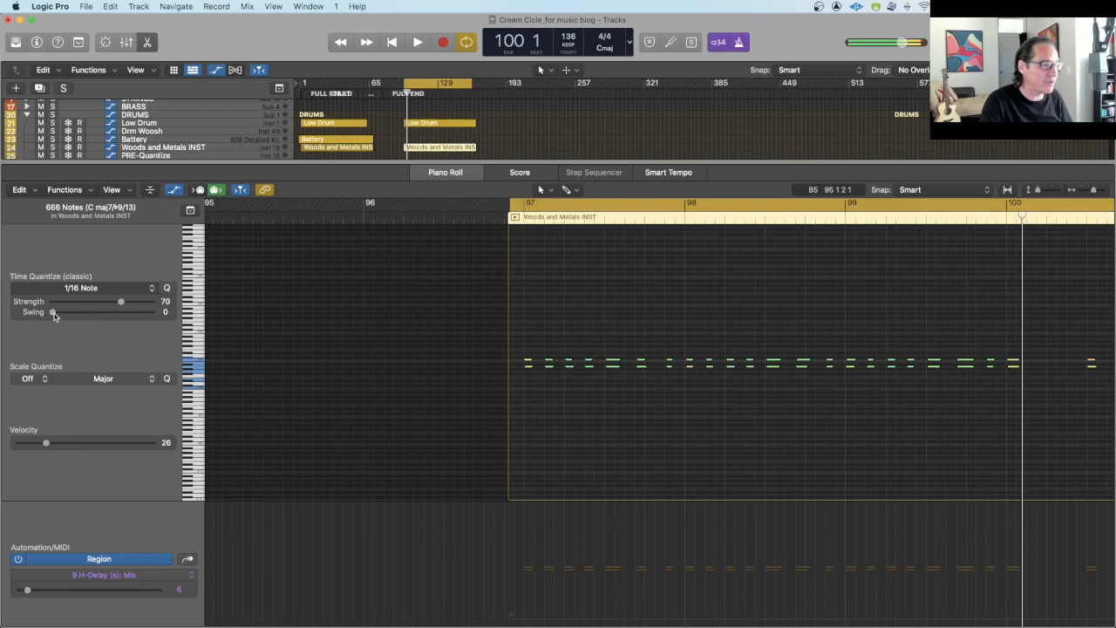
# Step: Set the quantize Swing of the Woods and Metals INST notes first to 27 and finally to 10, and play the part
pyautogui.moveTo(53, 317); pyautogui.dragTo(78, 316)
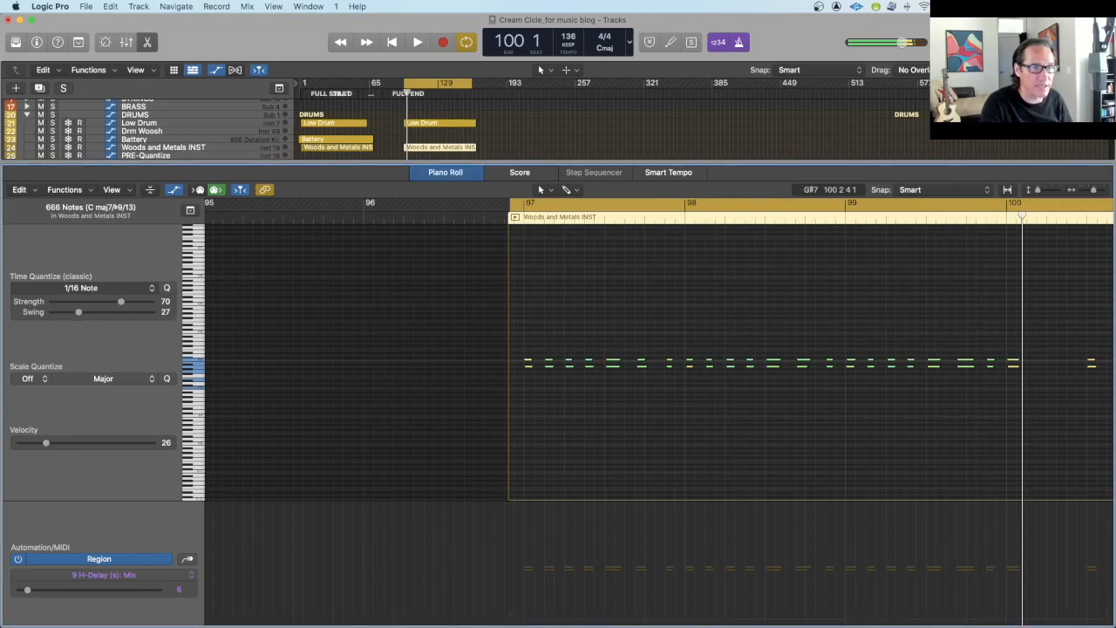
pyautogui.moveTo(1092, 191); pyautogui.dragTo(1102, 194)
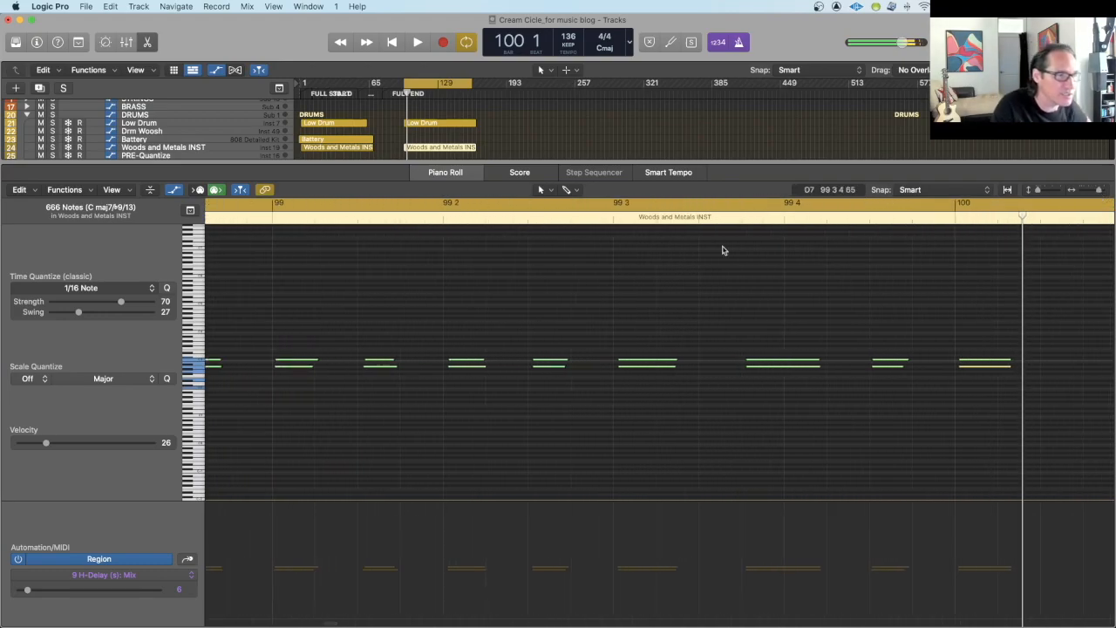
pyautogui.moveTo(80, 317)
pyautogui.mouseDown()
pyautogui.moveTo(141, 322)
pyautogui.moveTo(62, 321)
pyautogui.mouseUp()
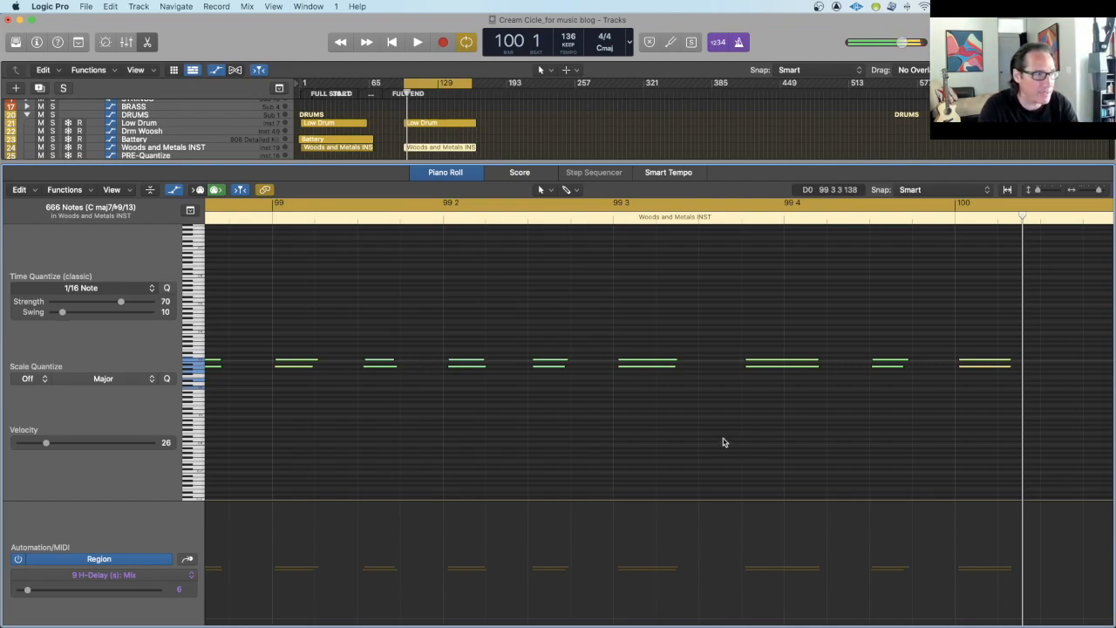
pyautogui.press('space')
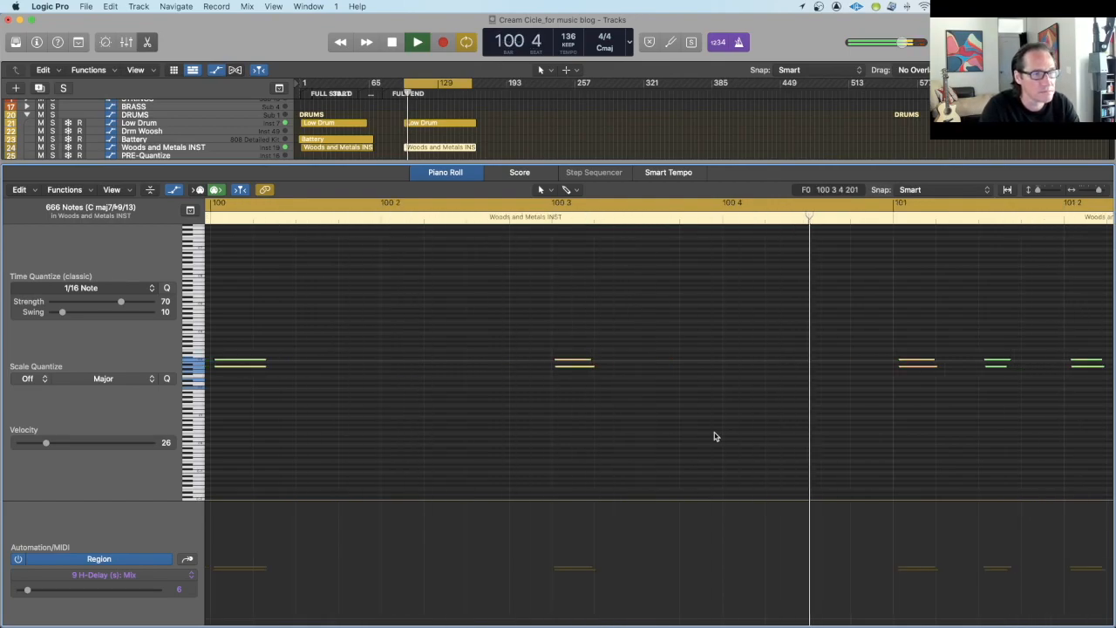
pyautogui.press('space')
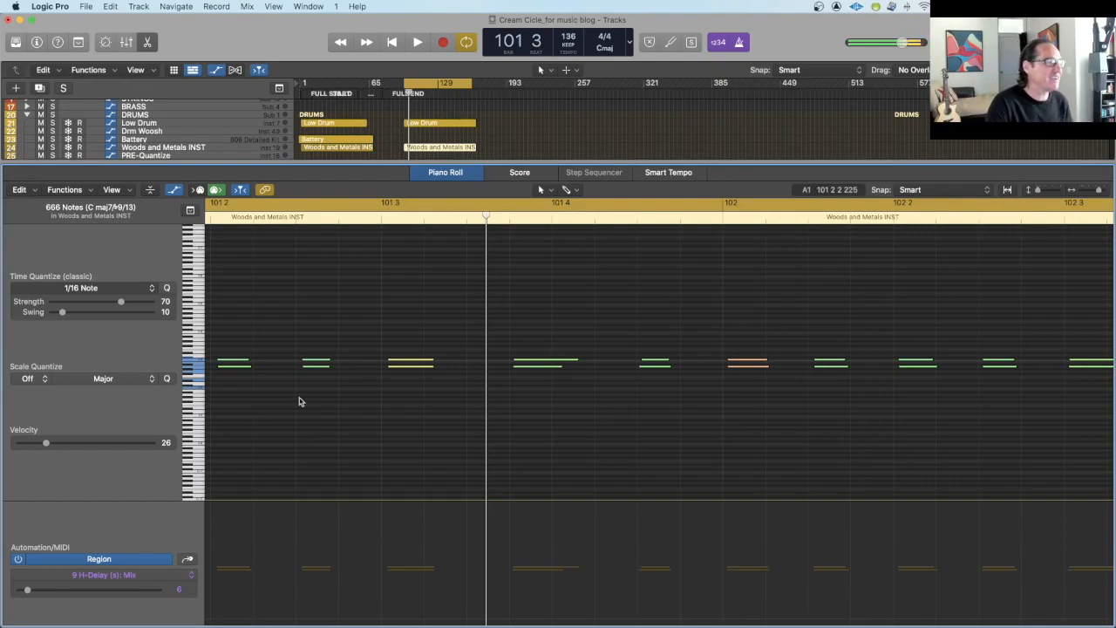
# Step: Apply the Humanize MIDI transform to the Woods and Metals INST notes with the random position amount set to 10
pyautogui.click(84, 194)
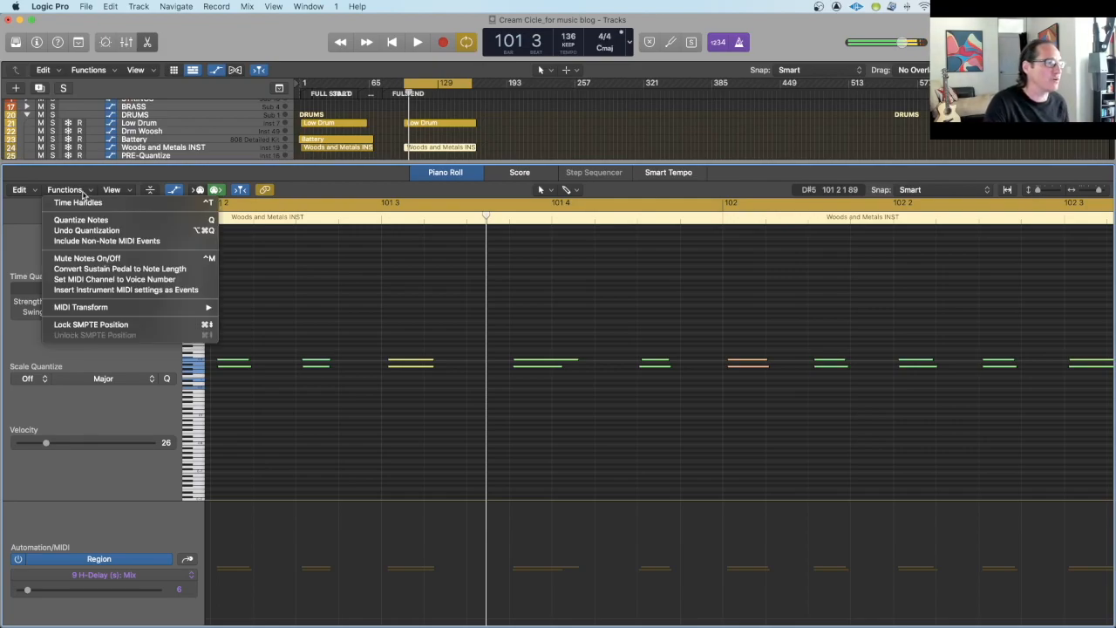
pyautogui.moveTo(128, 312)
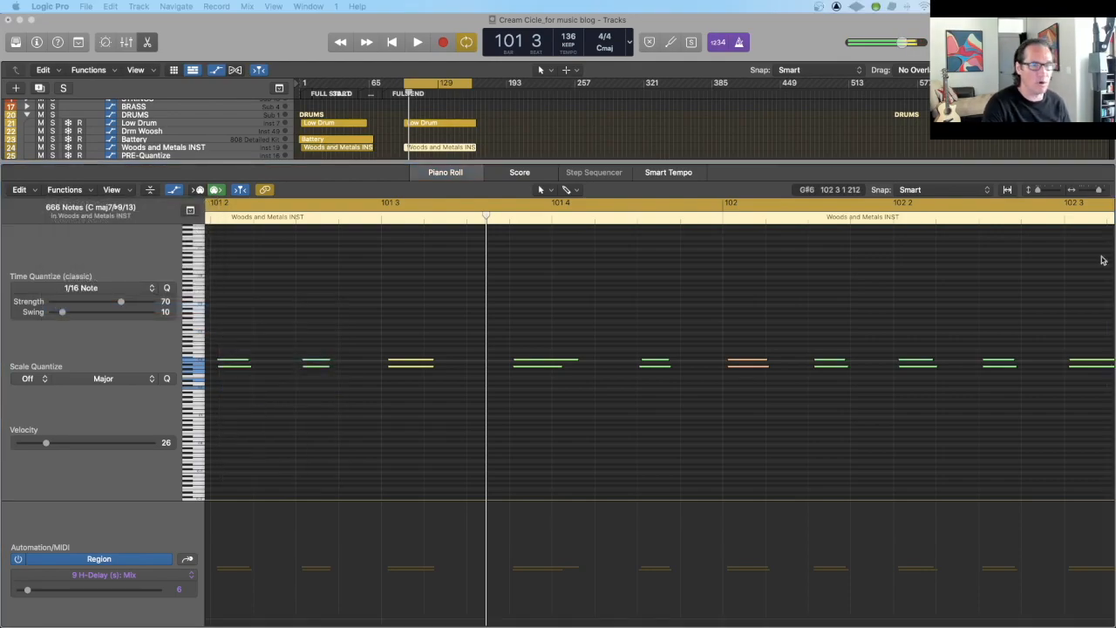
pyautogui.moveTo(1115, 166); pyautogui.dragTo(524, 155)
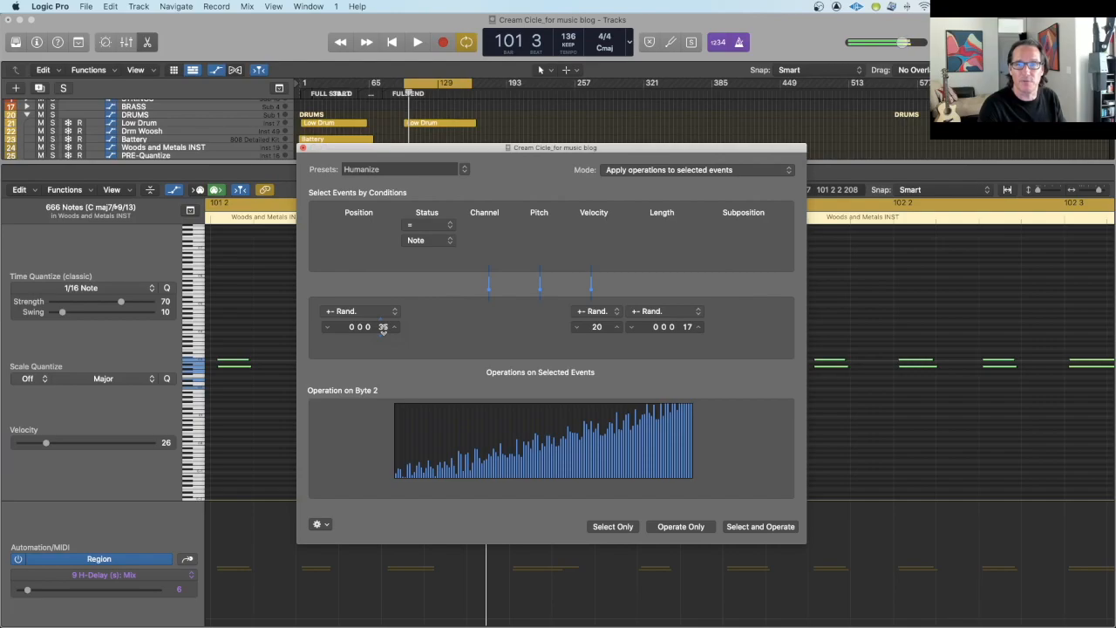
pyautogui.moveTo(383, 328); pyautogui.dragTo(384, 328)
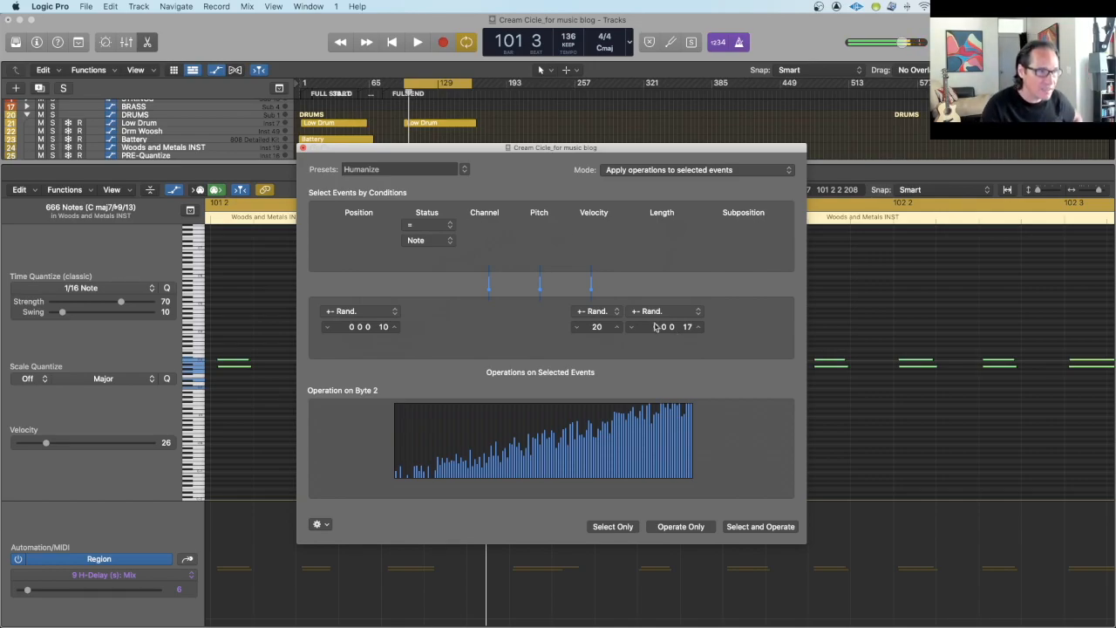
pyautogui.click(757, 529)
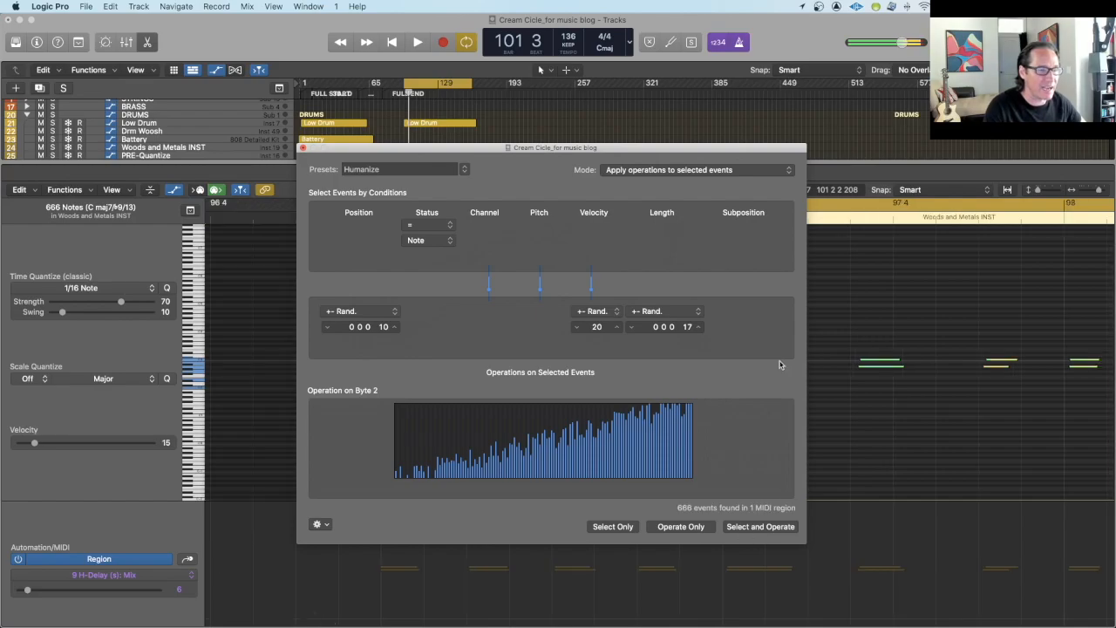
pyautogui.moveTo(566, 146); pyautogui.dragTo(1115, 193)
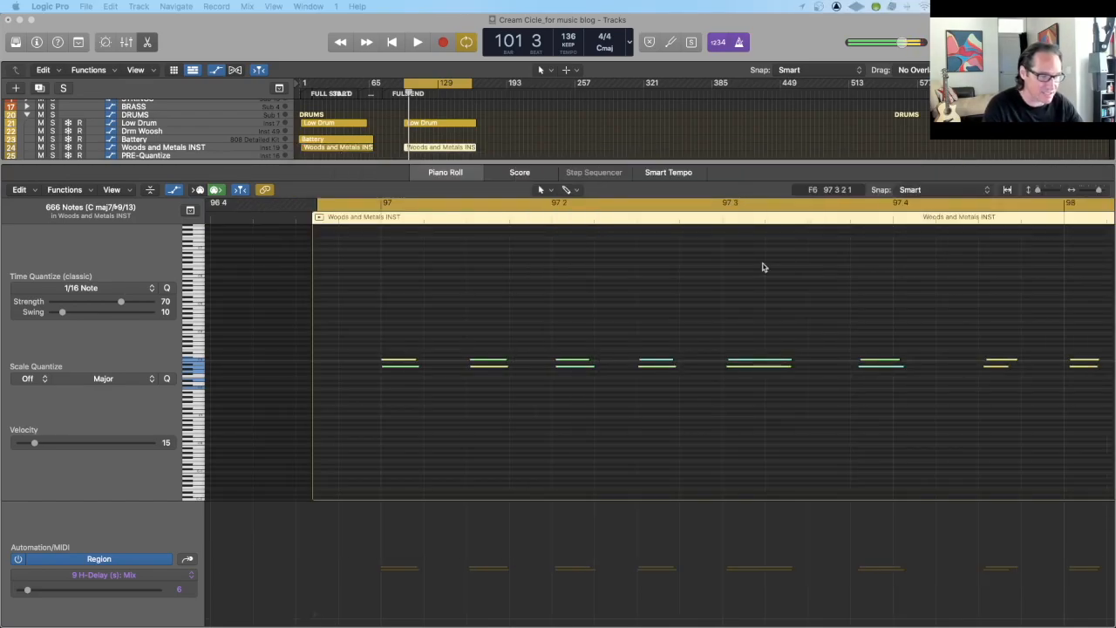
# Step: Show Ch. 1: Note Velocity in the automation lane below the notes and play the humanized region from bar 97
pyautogui.hscroll(5, 830, 267)
pyautogui.moveTo(1099, 191); pyautogui.dragTo(1090, 193)
pyautogui.hscroll(8, 873, 340)
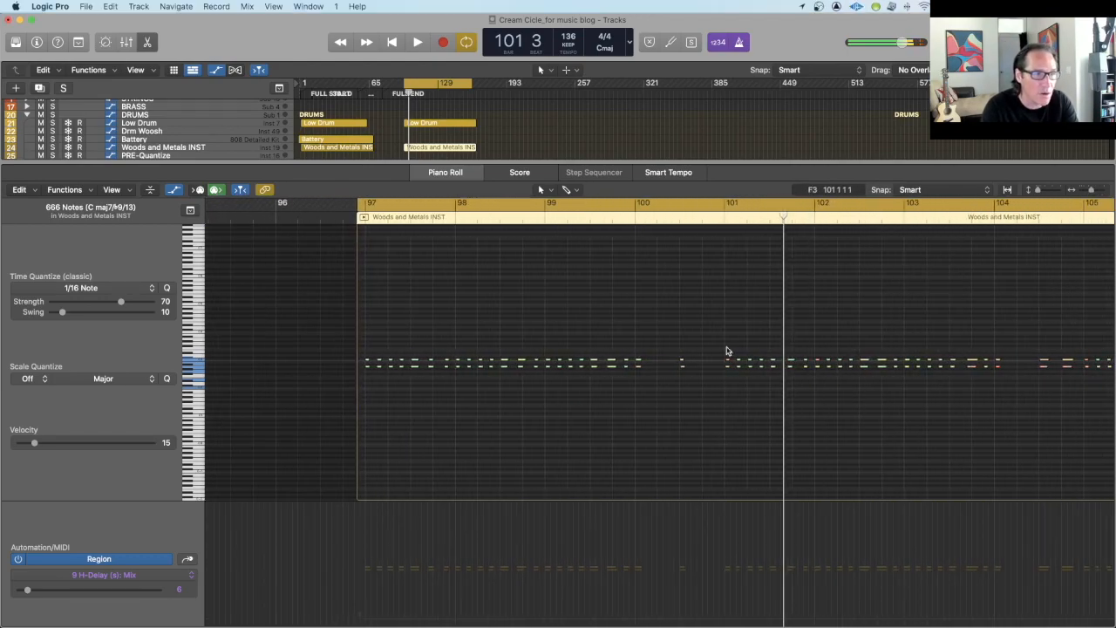
pyautogui.click(178, 576)
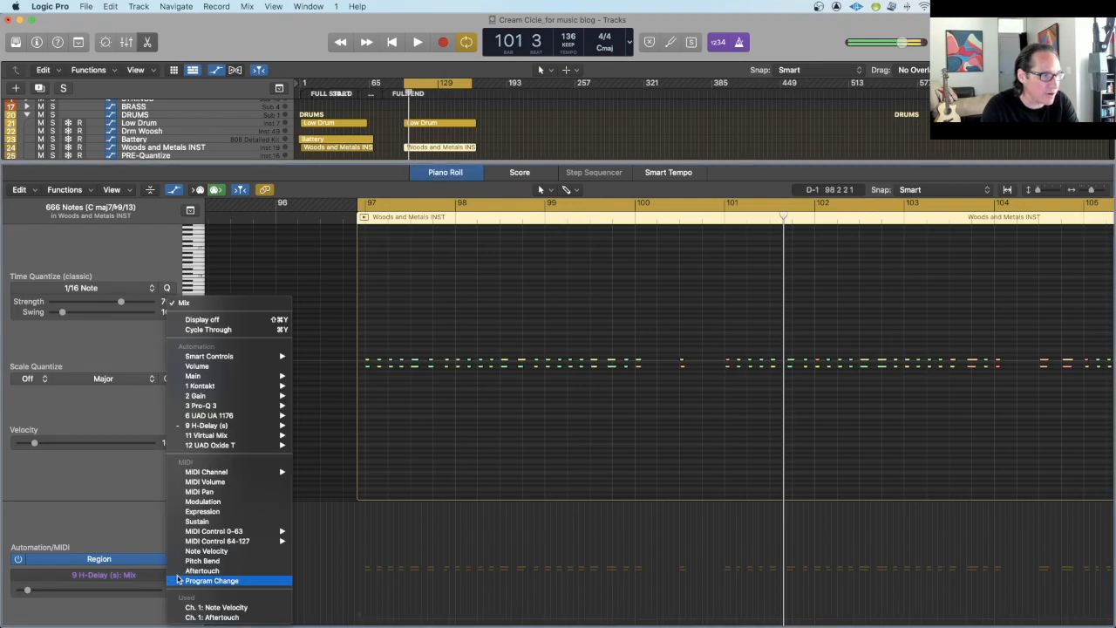
pyautogui.click(189, 607)
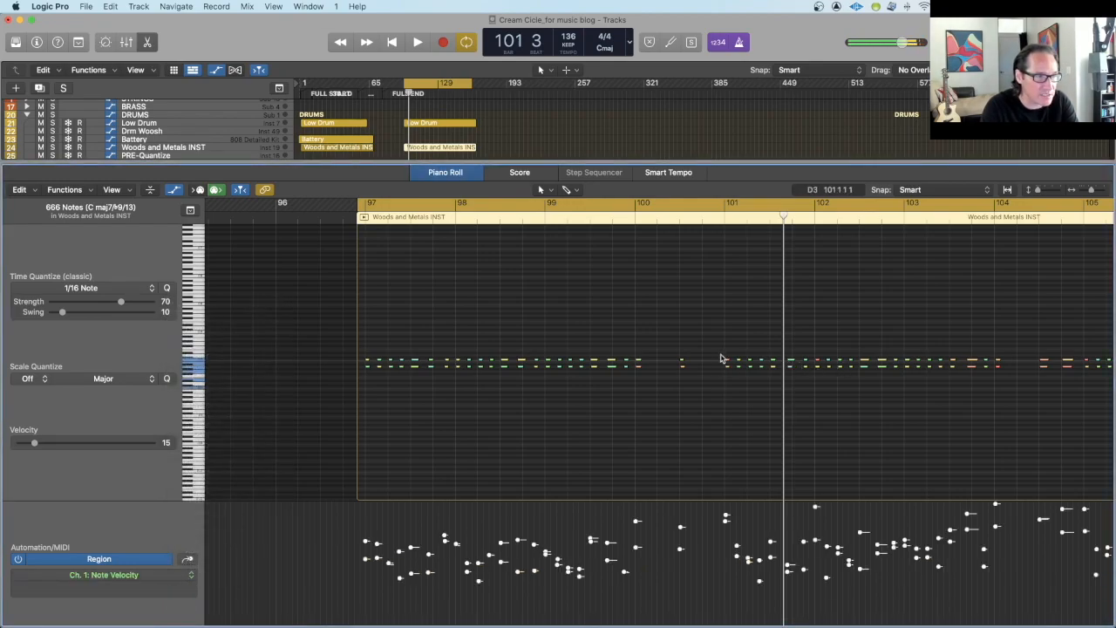
pyautogui.press('space')
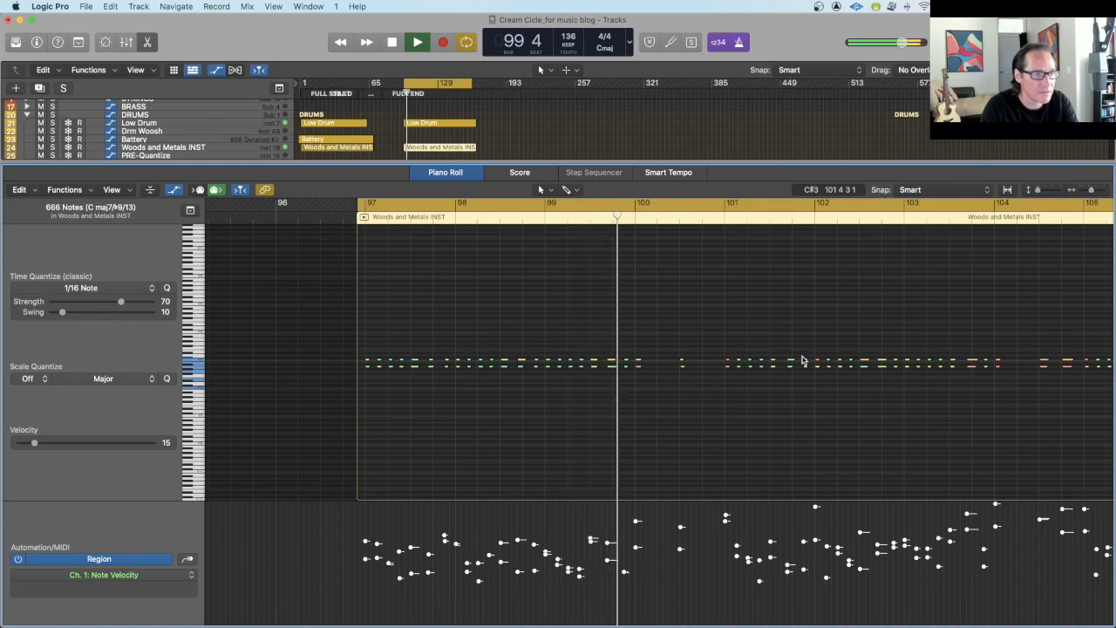
pyautogui.press('space')
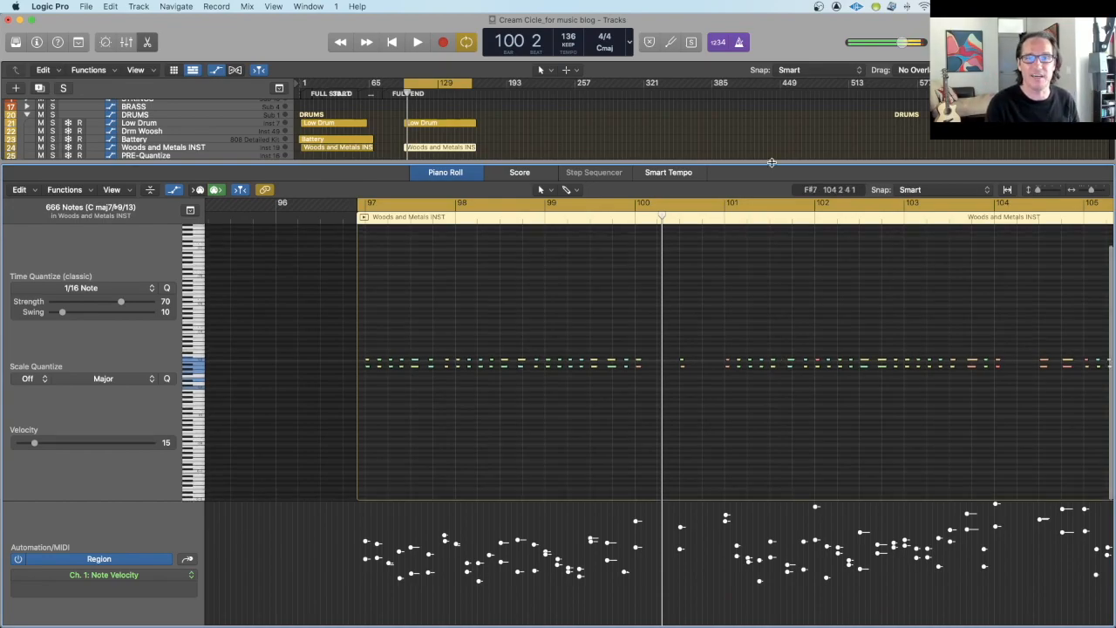
# Step: Undo the Humanize transform on the Woods and Metals INST notes and close the transform window
pyautogui.moveTo(710, 178); pyautogui.dragTo(699, 173)
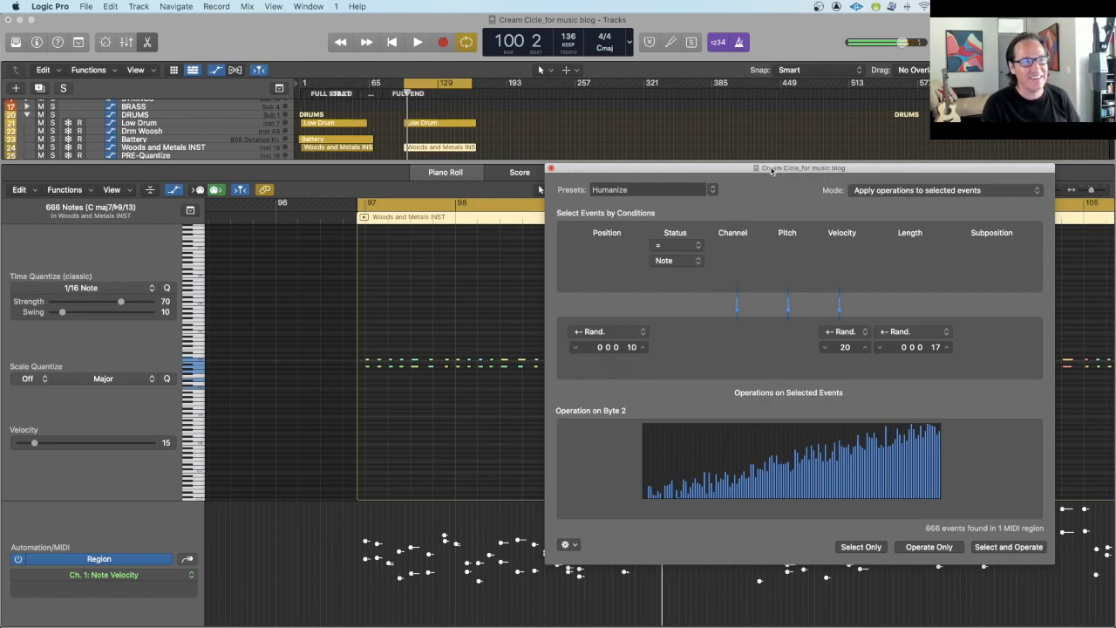
pyautogui.moveTo(771, 169); pyautogui.dragTo(744, 150)
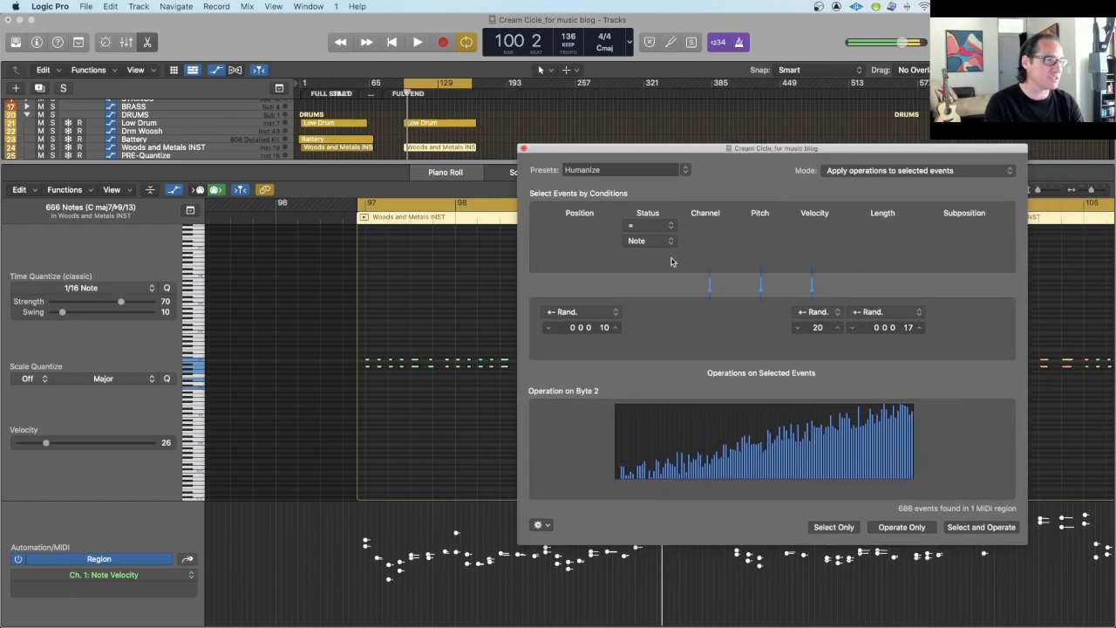
pyautogui.click(524, 148)
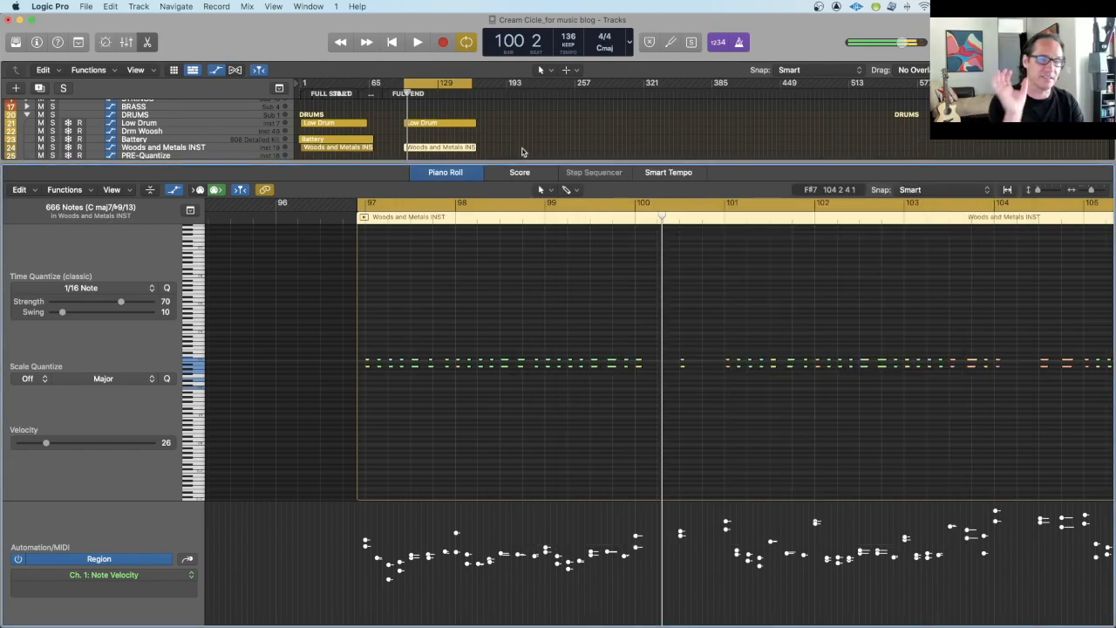